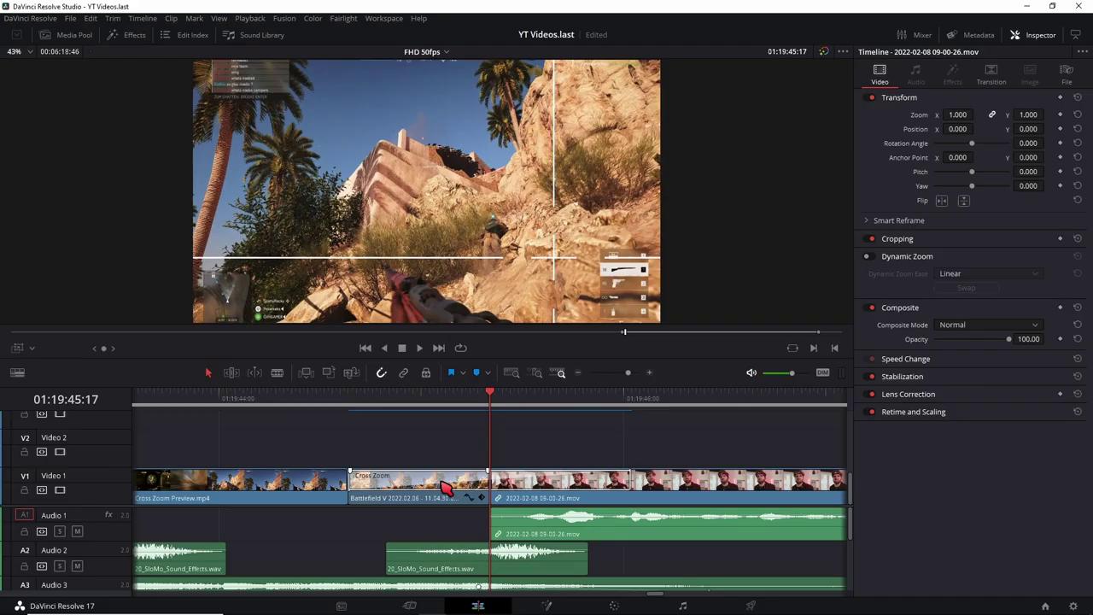
- Open the Cross Zoom transition from the timeline in the Fusion page
click(445, 487)
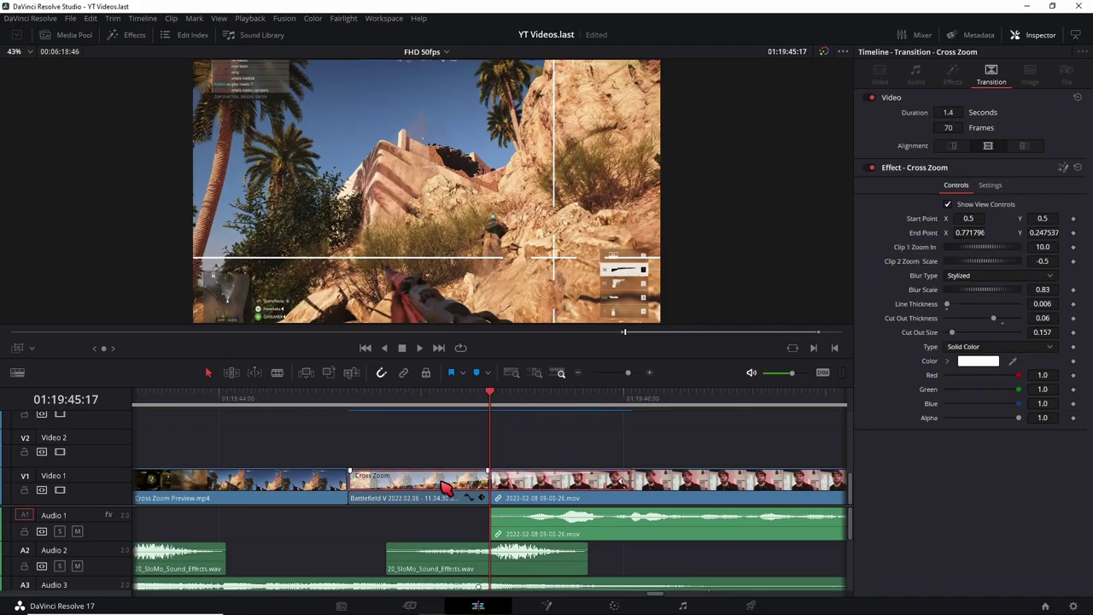
click(1062, 166)
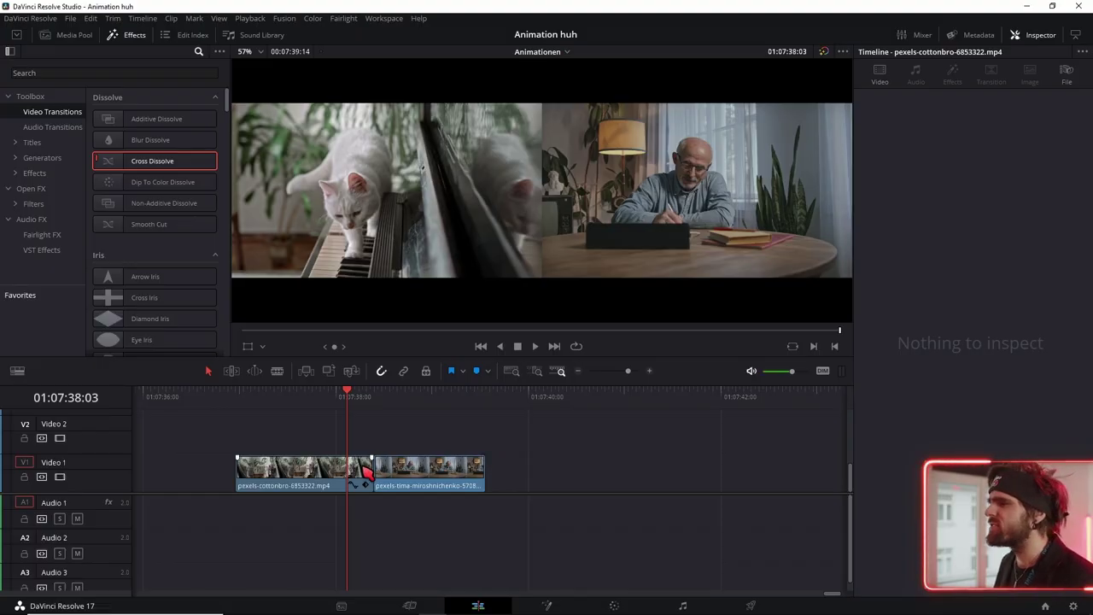
- Convert the Cross Dissolve between the cat and man clips to a Fusion Cross Dissolve and open it in Fusion
click(374, 463)
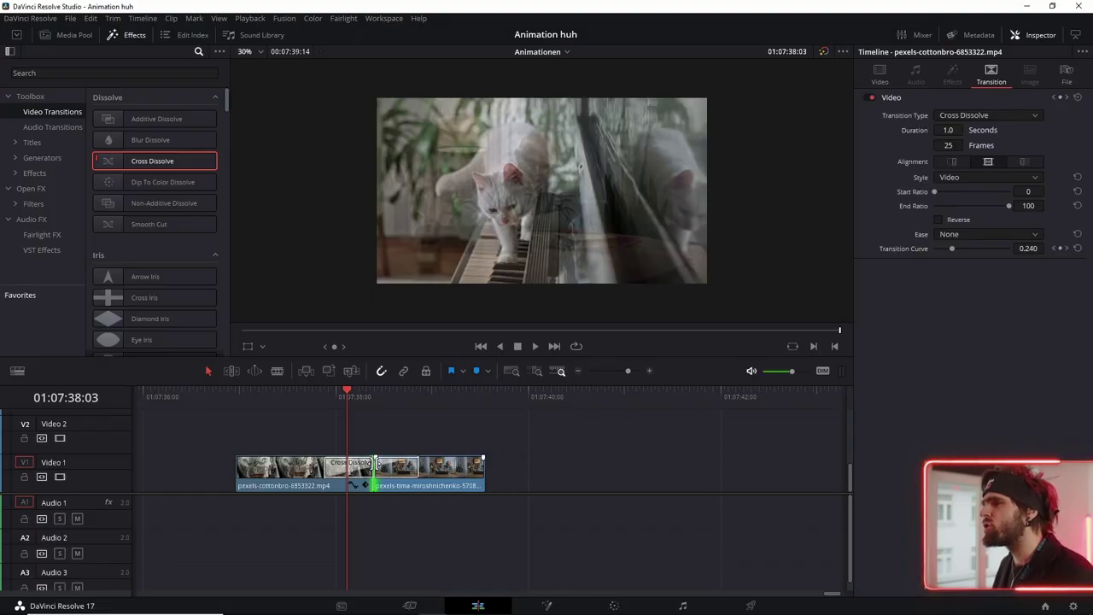
click(401, 468)
right_click(393, 468)
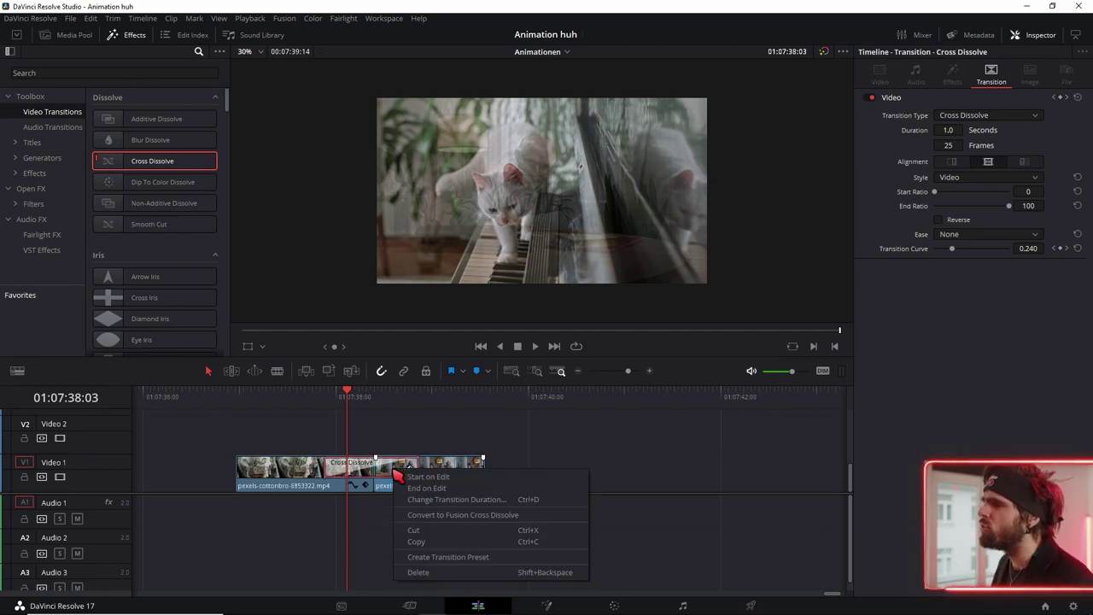
click(431, 515)
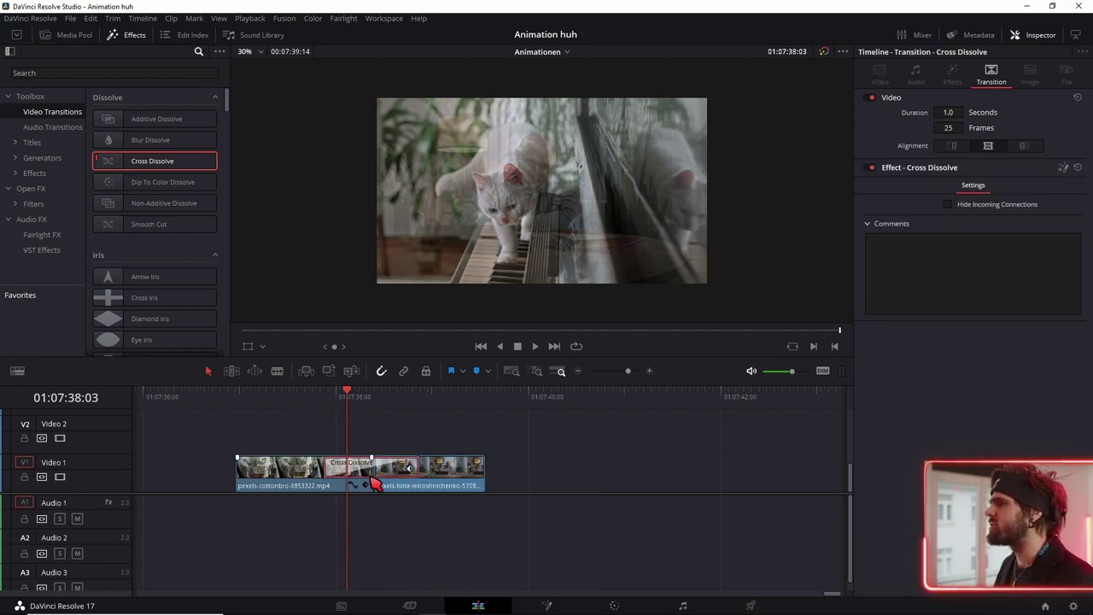
click(1062, 168)
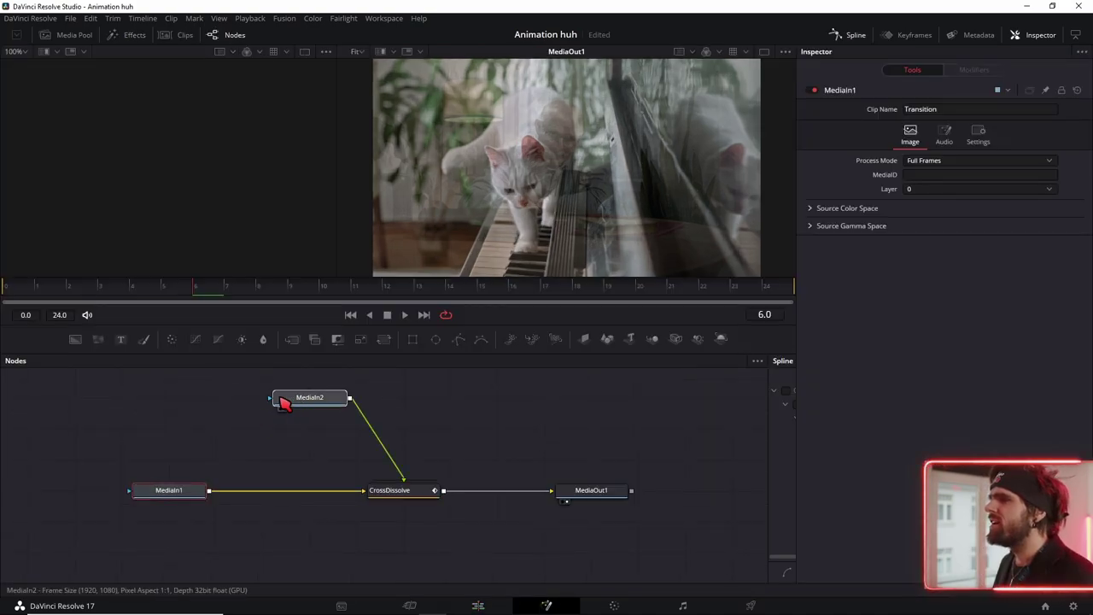
- Move MediaIn2 above MediaIn1 and replace the CrossDissolve node with a standard Dissolve node
drag(283, 403, 142, 403)
click(427, 498)
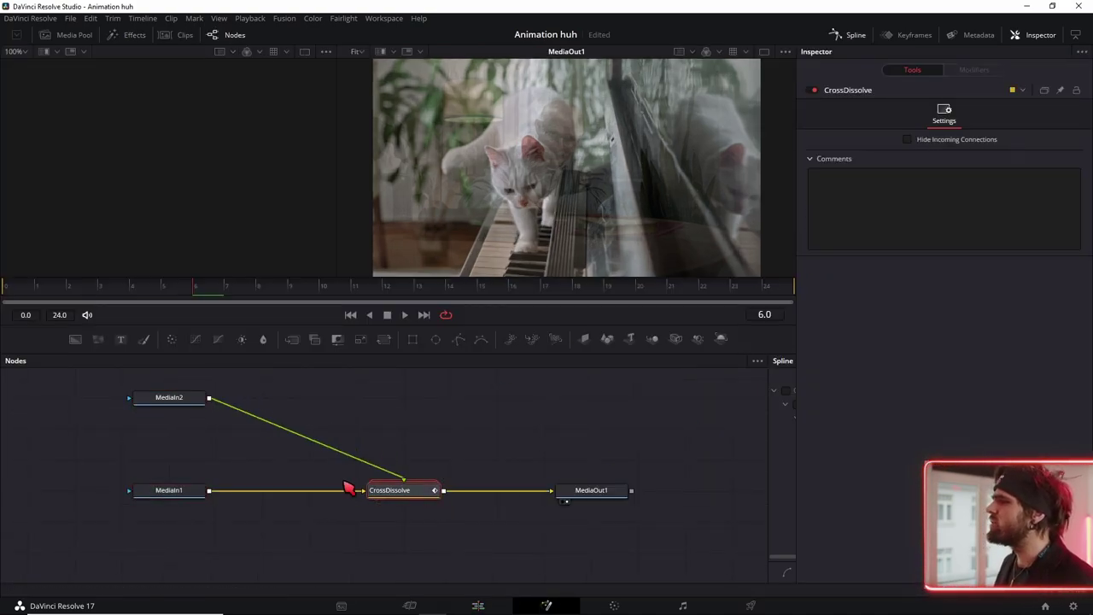
right_click(420, 493)
click(475, 273)
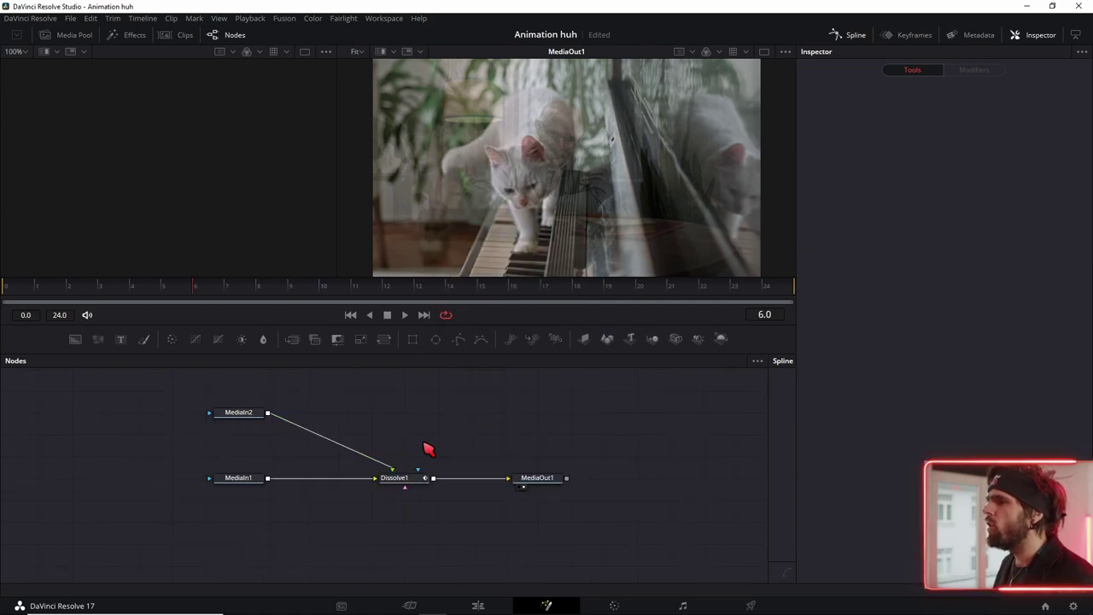
click(413, 479)
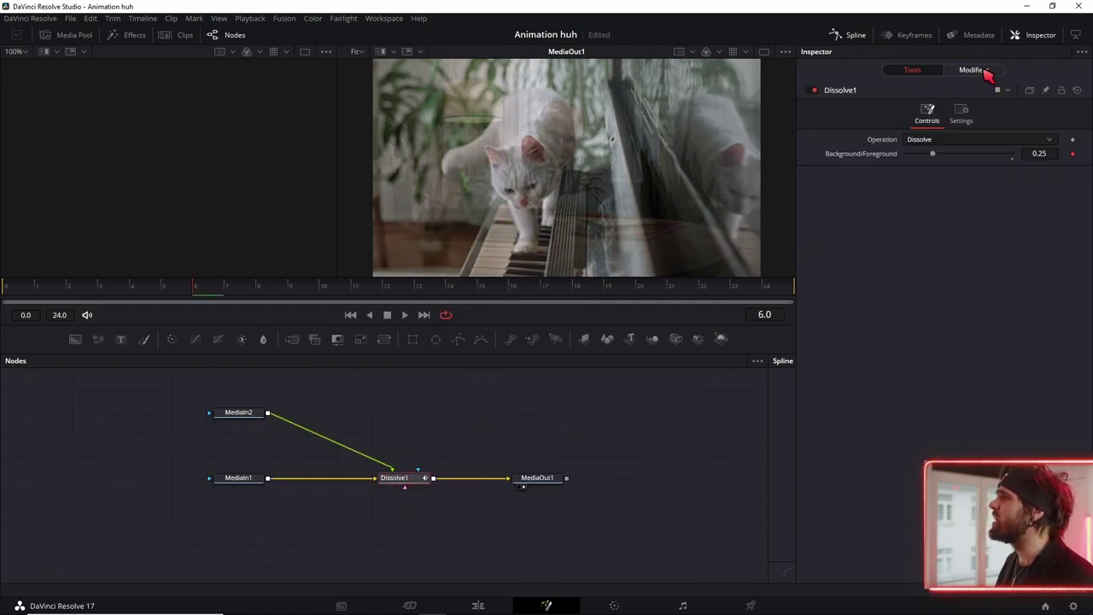
- Give Dissolve1's blend a Custom curve holding at 0 until In 0.4 and reaching 1 at In 0.8
click(974, 70)
click(925, 168)
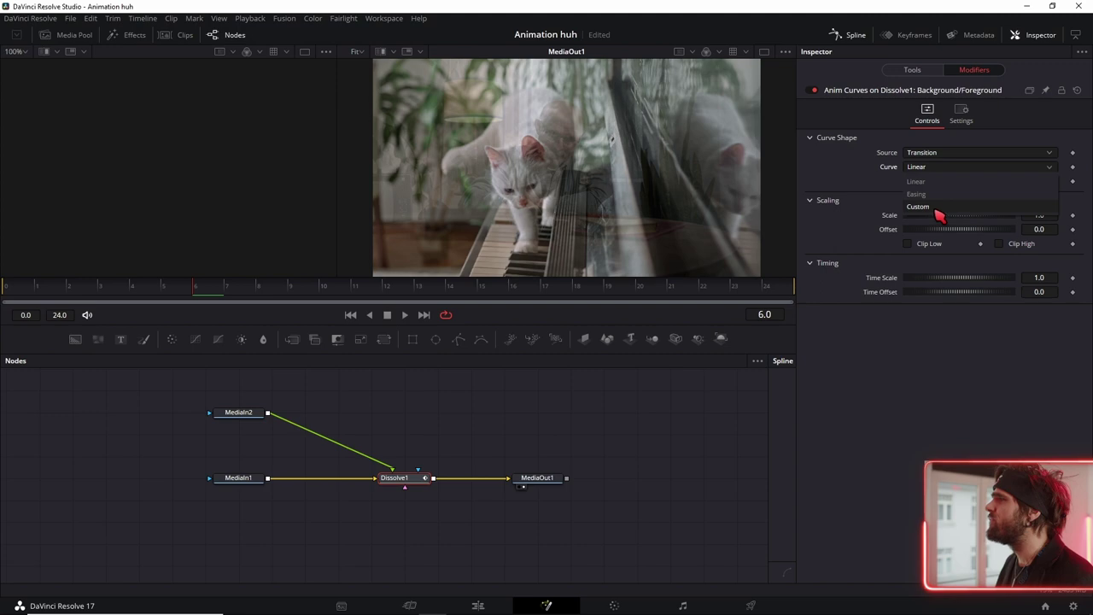
click(922, 206)
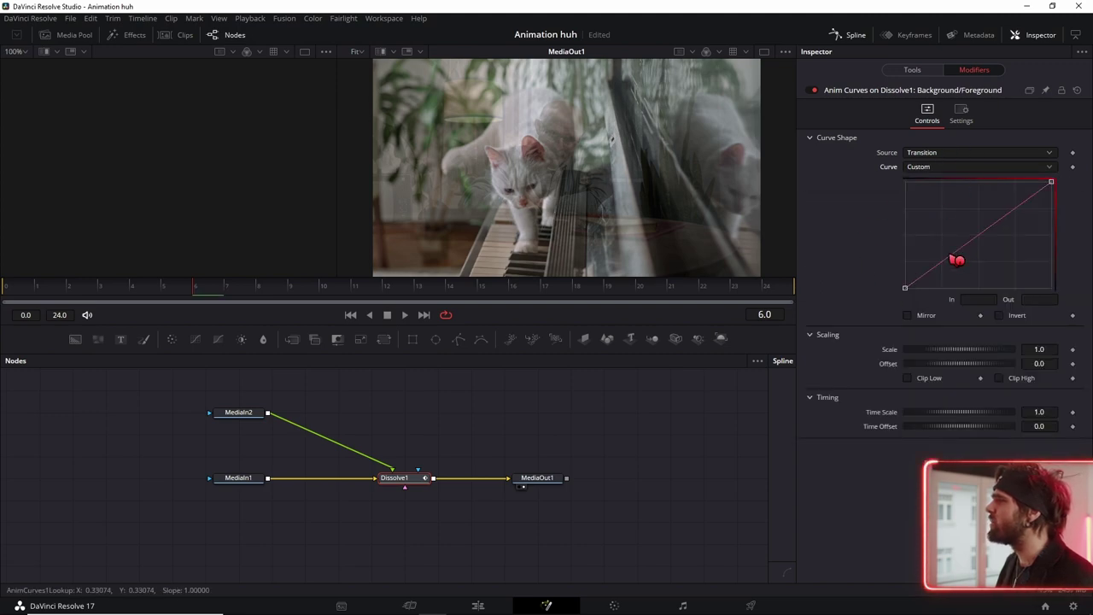
drag(957, 260, 959, 288)
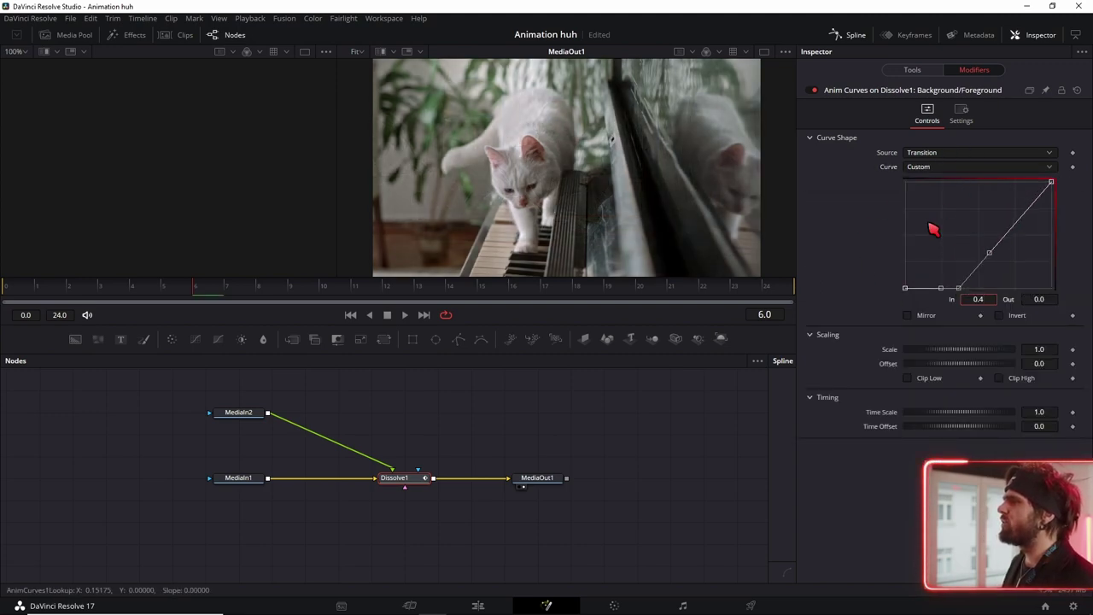
drag(1012, 227, 1028, 176)
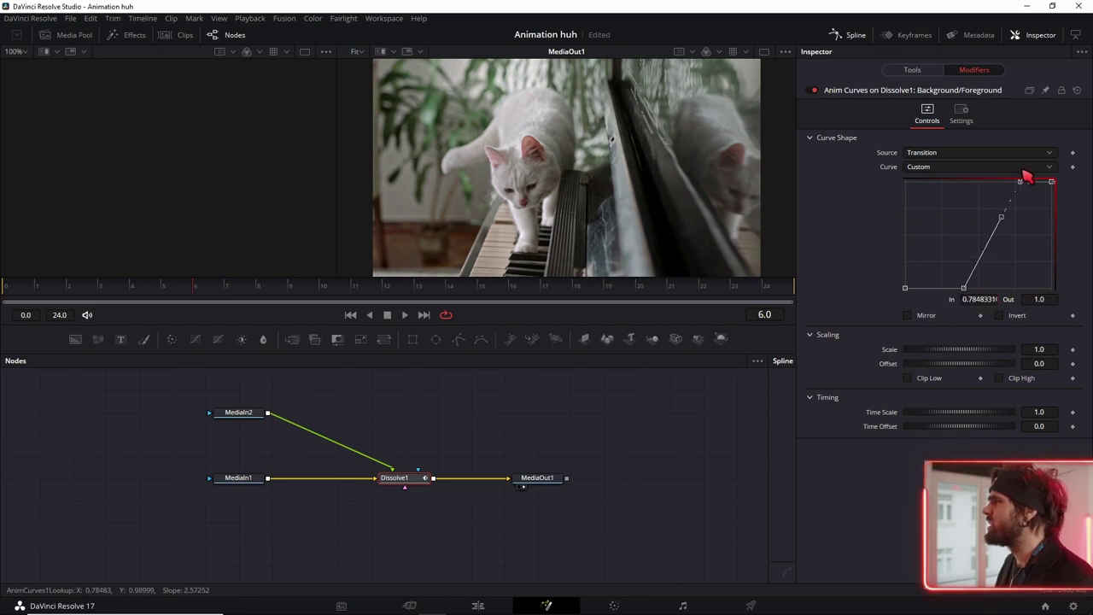
double_click(982, 299)
text(0)
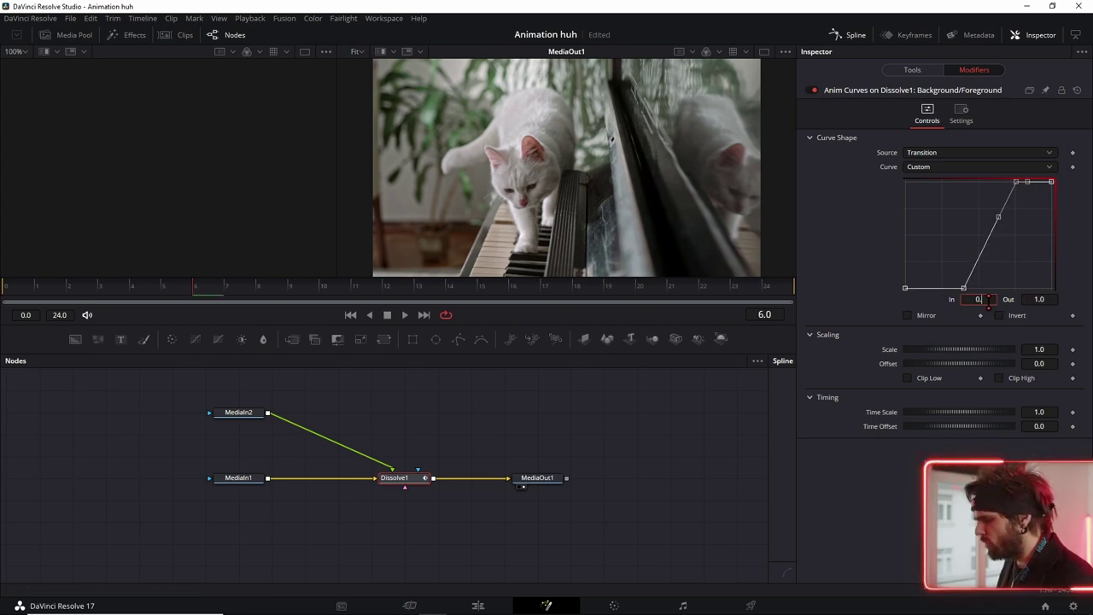
text(.8)
key(Tab)
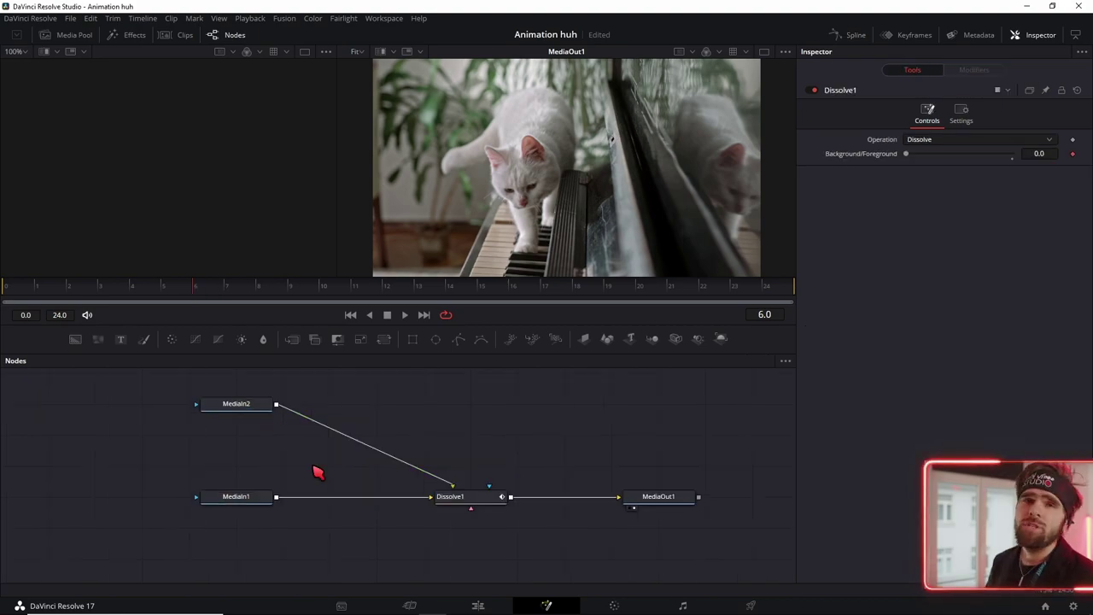
- Insert a Transform node between MediaIn1 and Dissolve1, and duplicate it for MediaIn2
key(shift+space)
text(time)
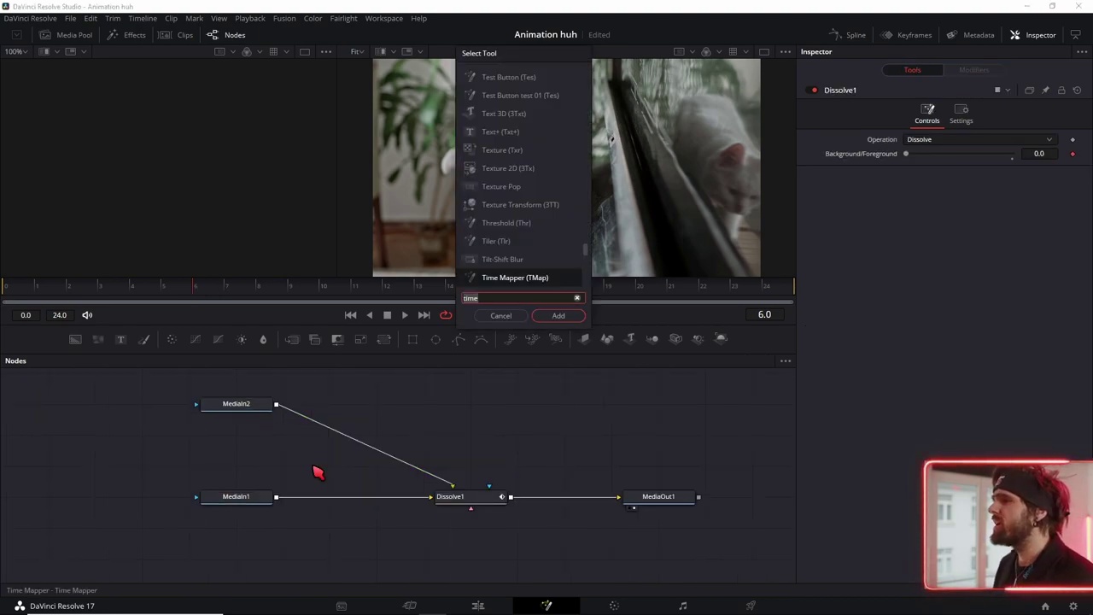
key(BackSpace)
key(BackSpace)
key(BackSpace)
text(xf)
key(Return)
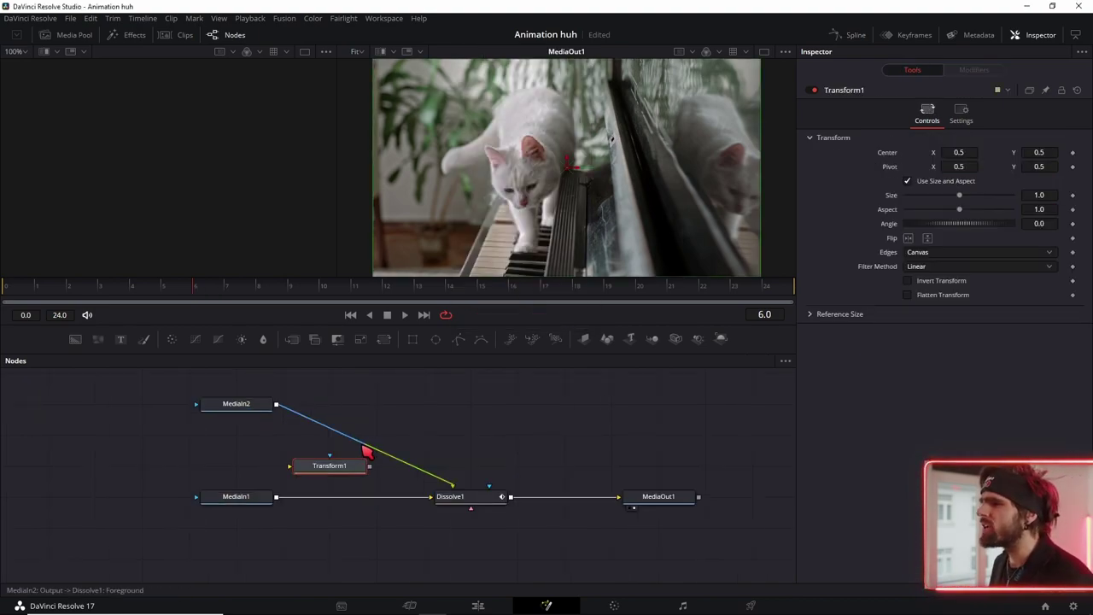
drag(329, 479, 363, 508)
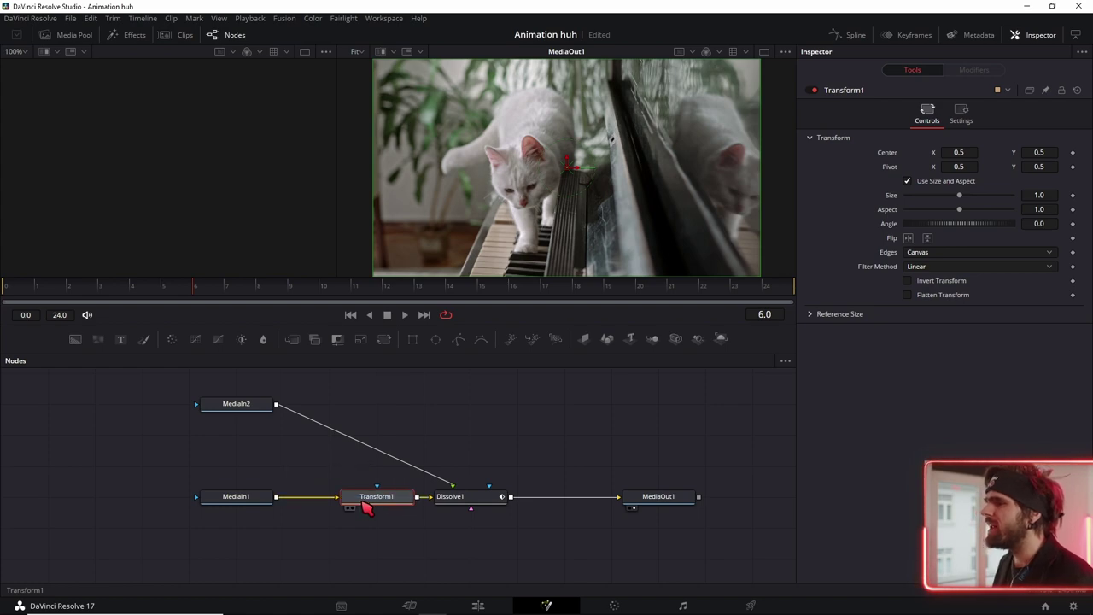
key(ctrl+c)
key(ctrl+v)
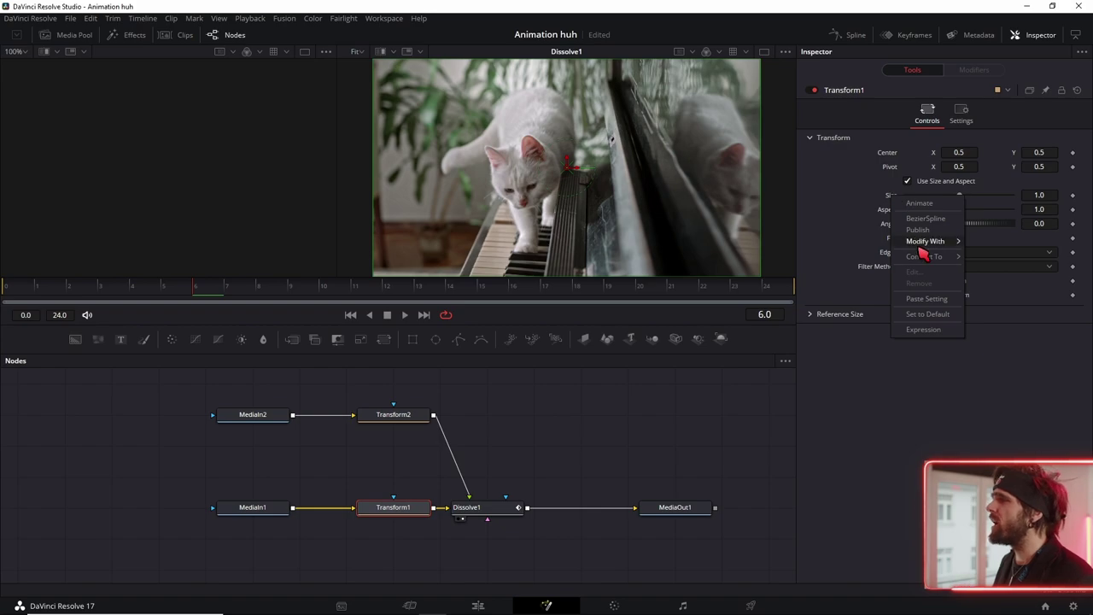
- Drive Transform1's Size with an eased Custom Anim Curve, point at In 0.3, scaled by 5, then preview
mouse_move(919, 245)
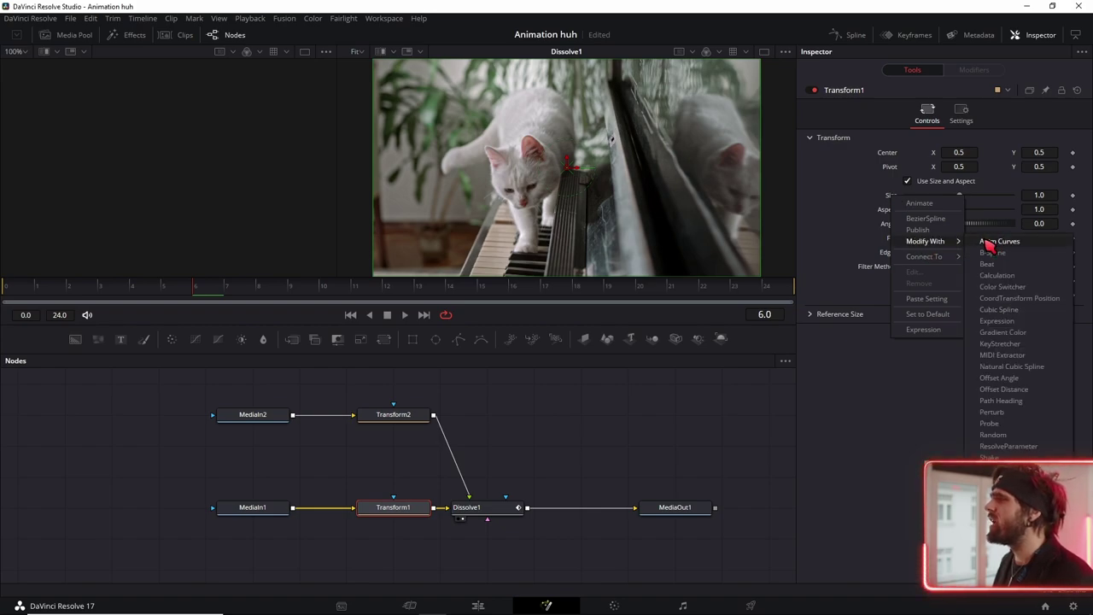
click(987, 243)
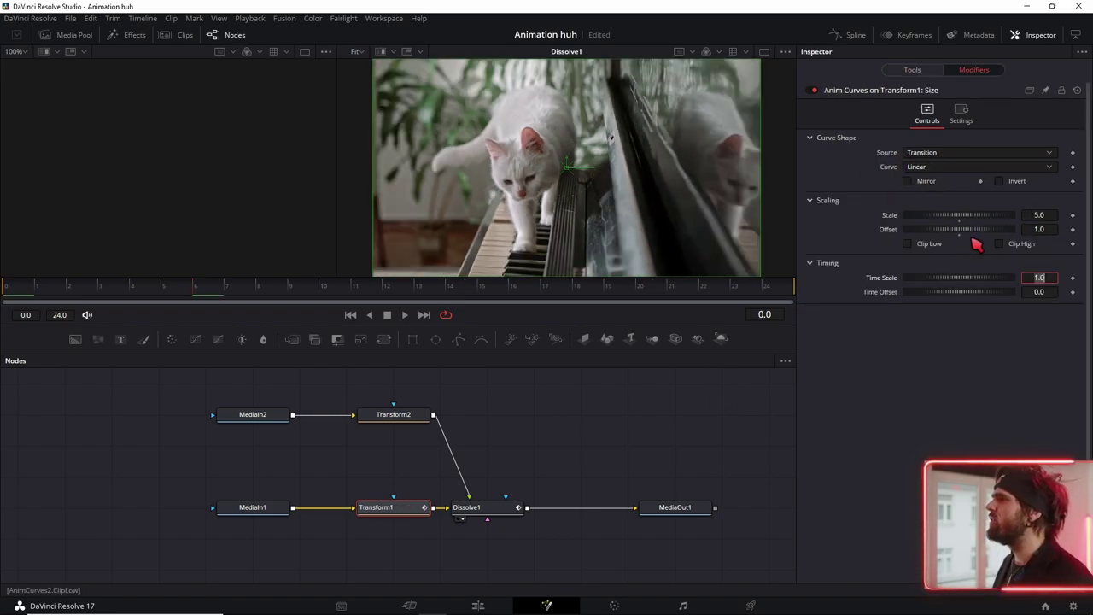
click(965, 167)
click(959, 213)
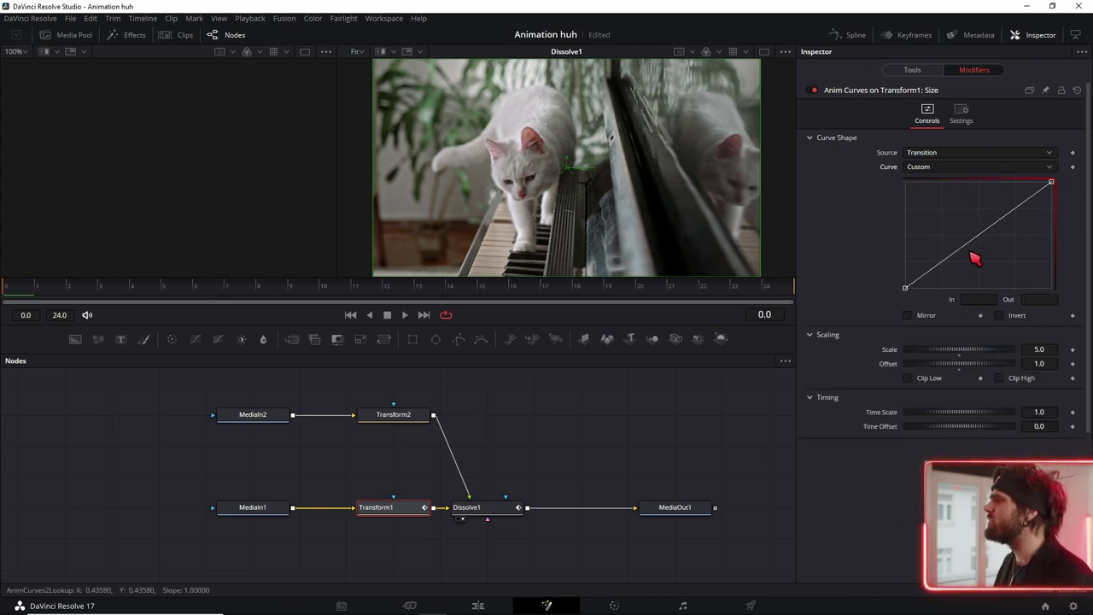
click(941, 261)
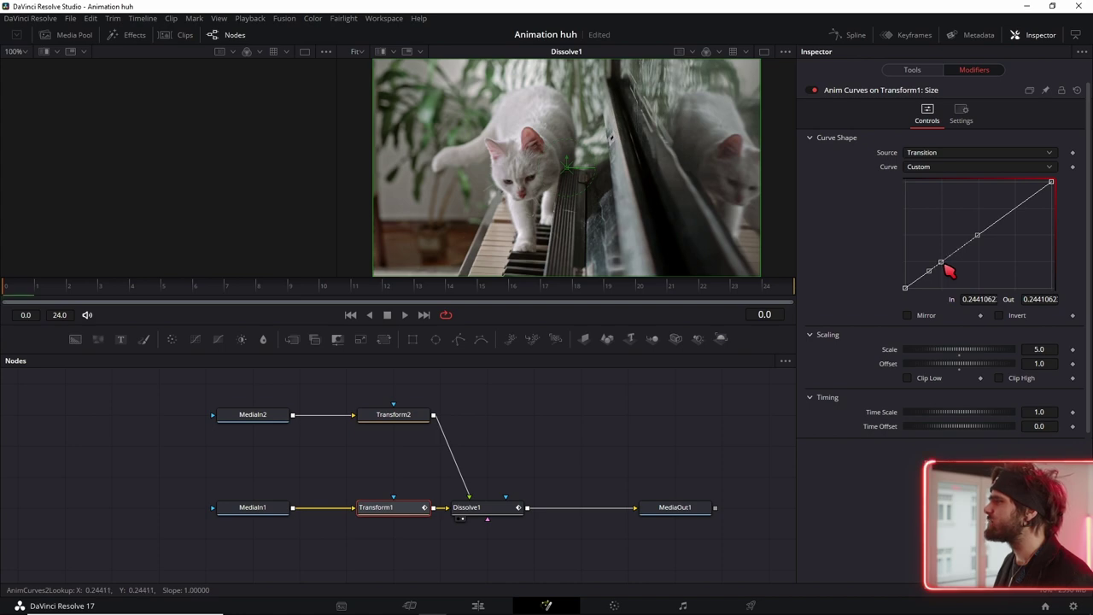
text(0.3)
key(Tab)
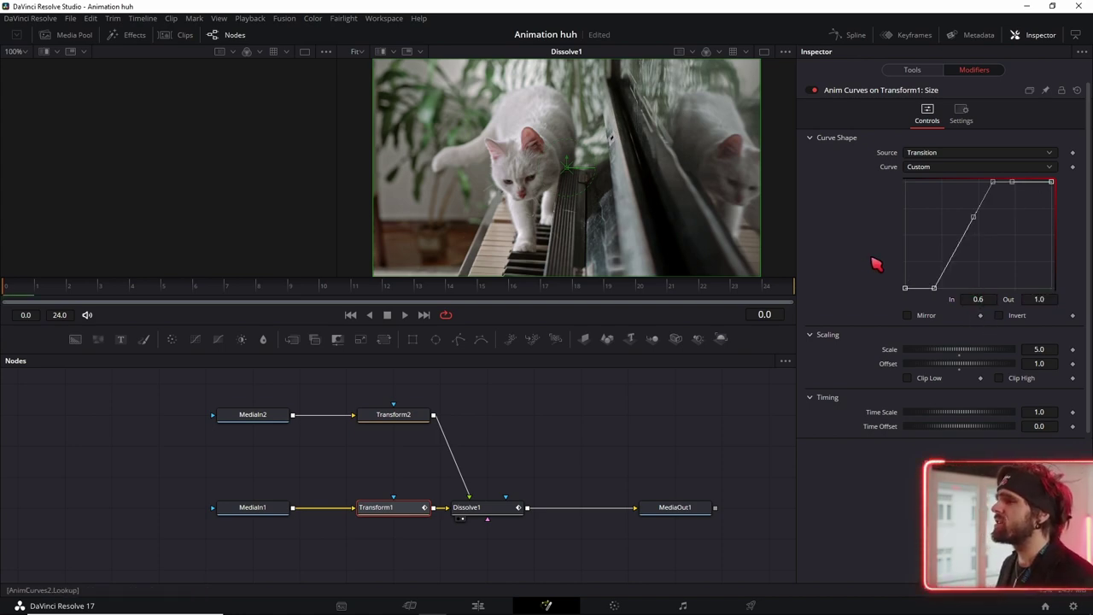
drag(935, 288, 986, 295)
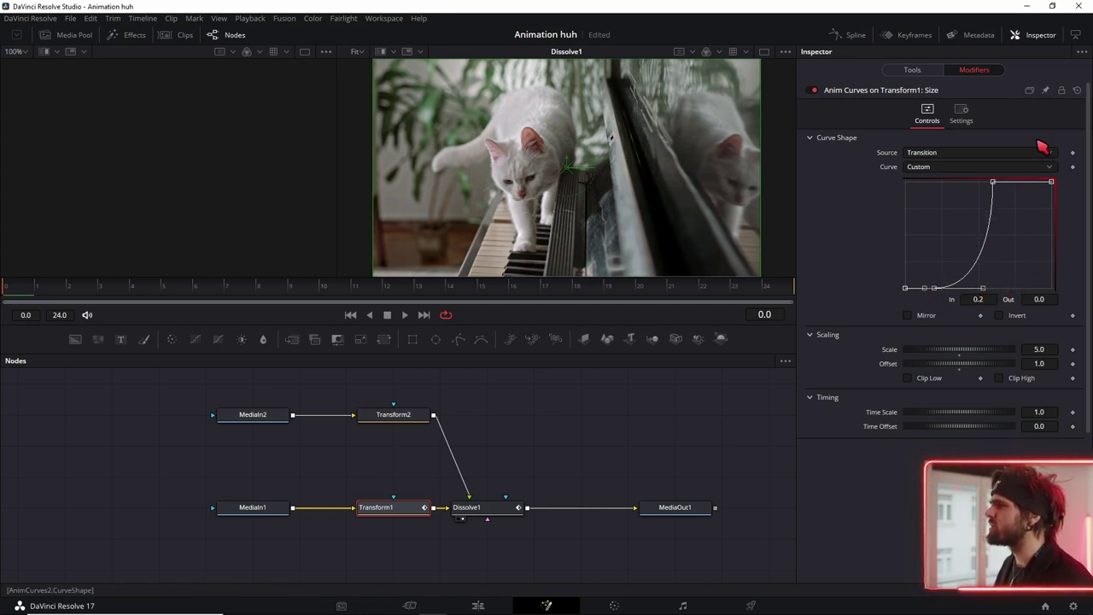
key(space)
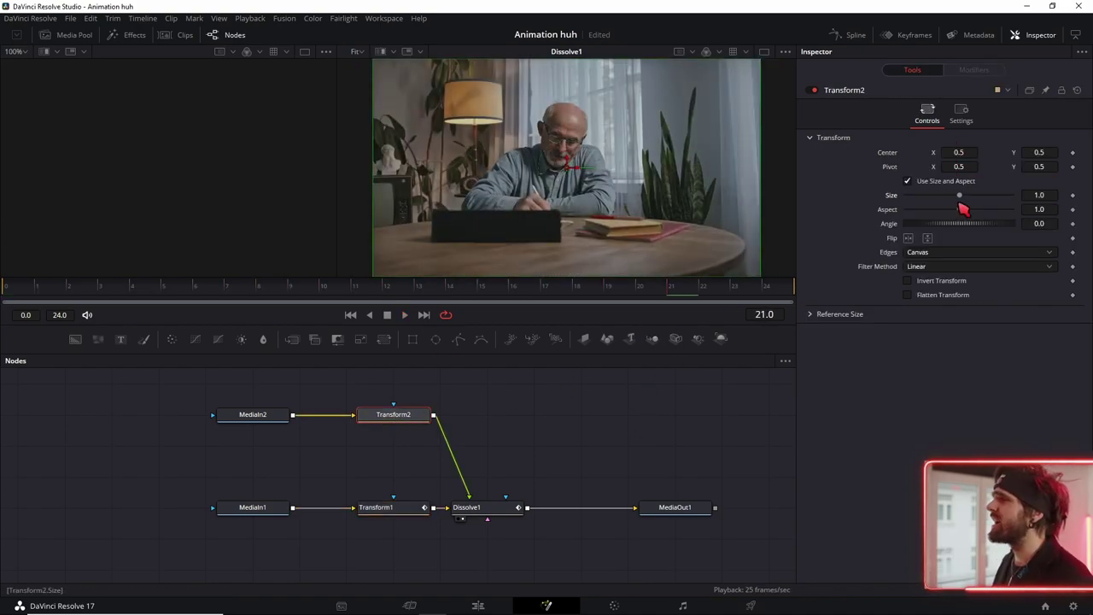
- Shrink Transform2's Size to 0.4 and set its edges to mirror
drag(957, 203, 927, 193)
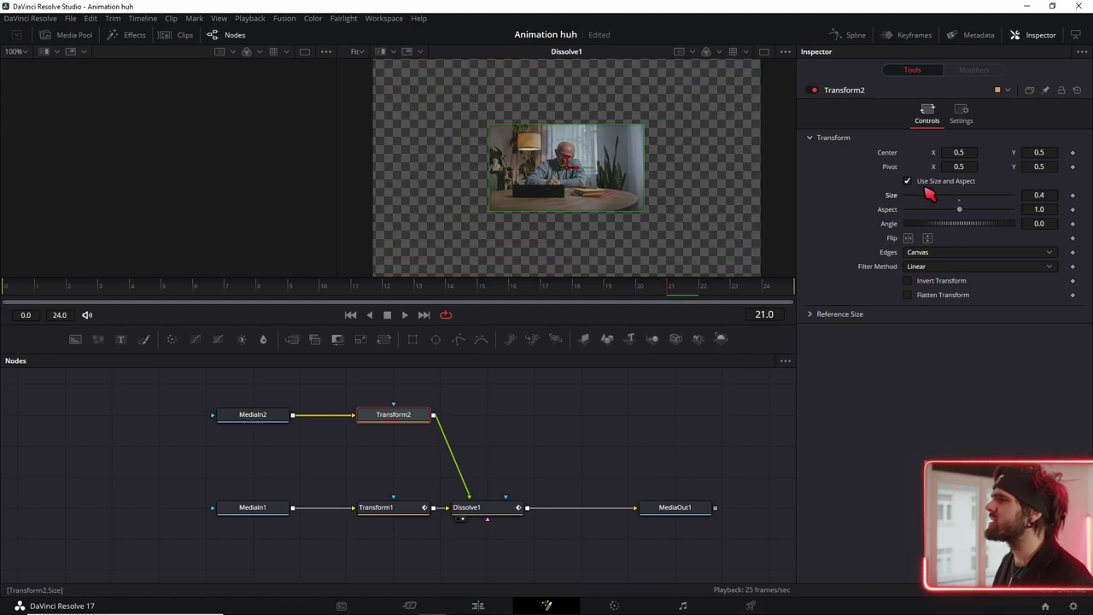
click(934, 255)
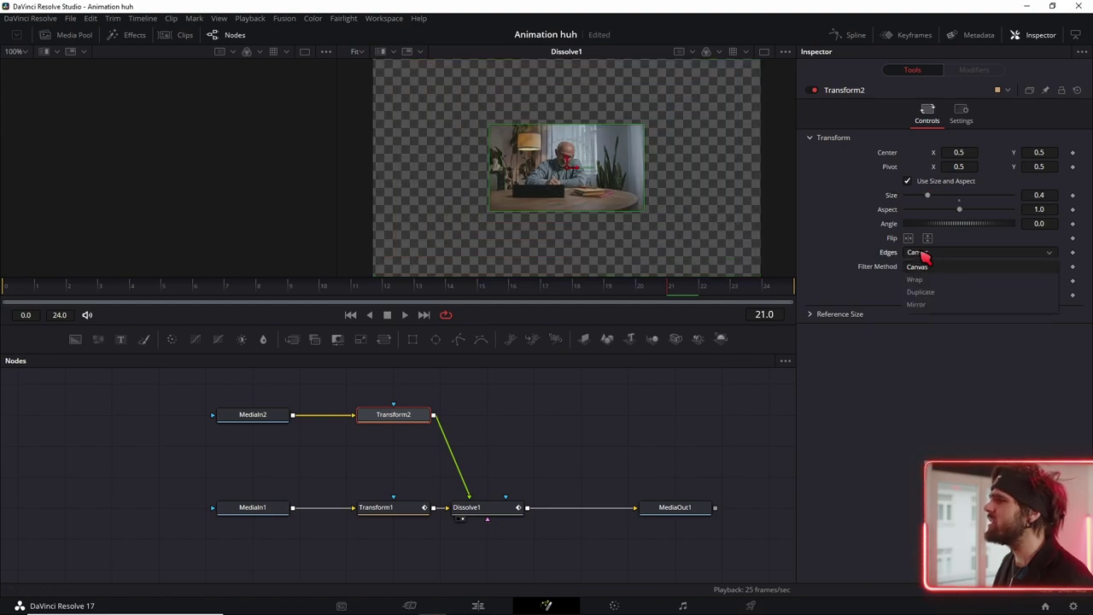
click(930, 304)
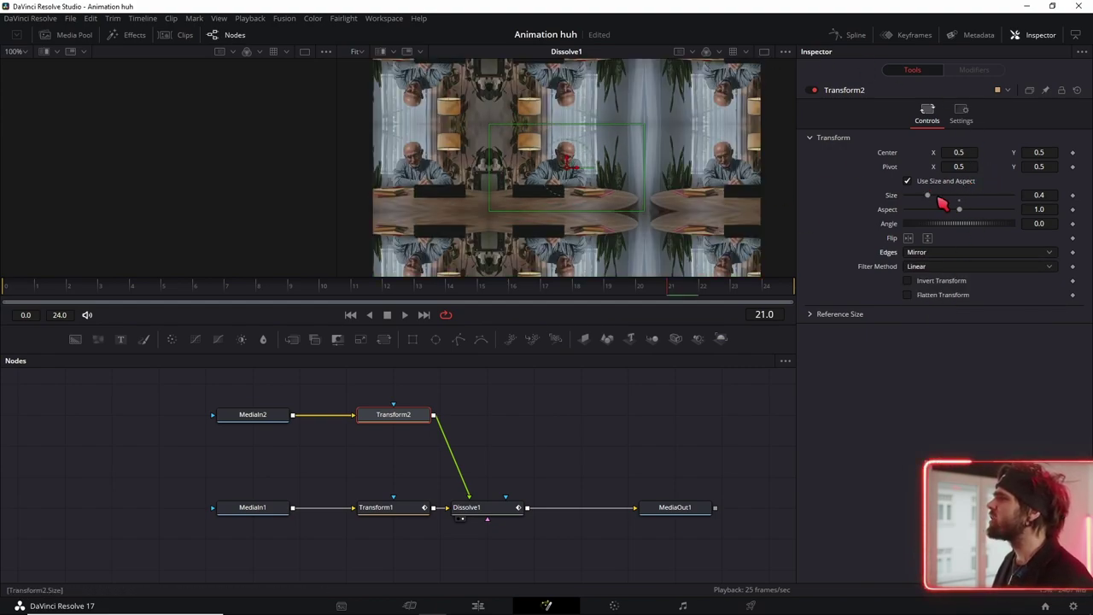
- Drive Transform2's Size with an inverted Anim Curves modifier scaled to -0.869
right_click(895, 203)
mouse_move(921, 247)
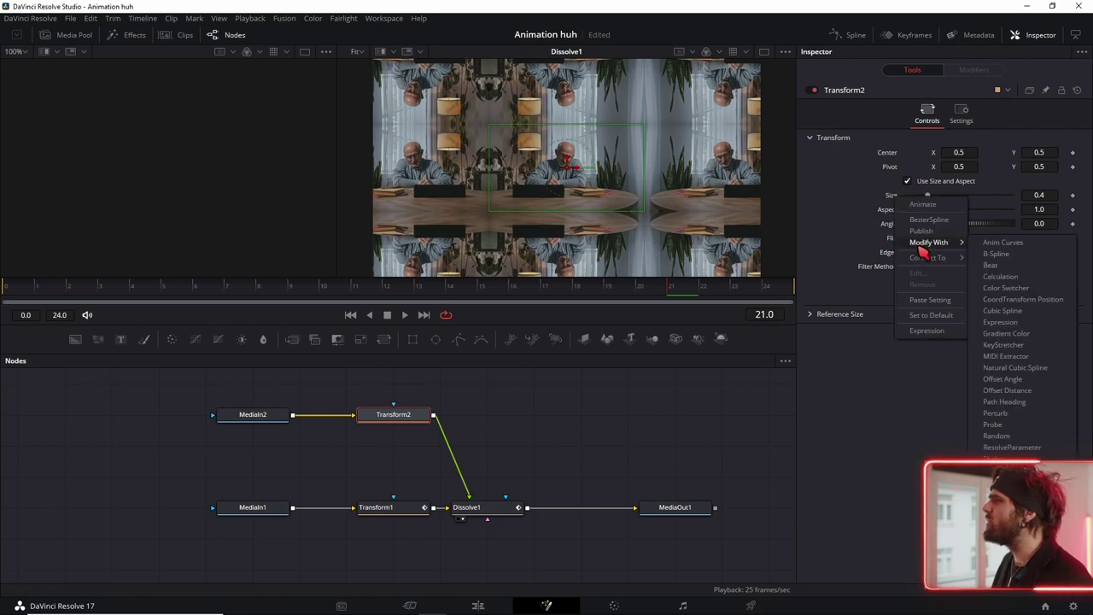
click(1004, 242)
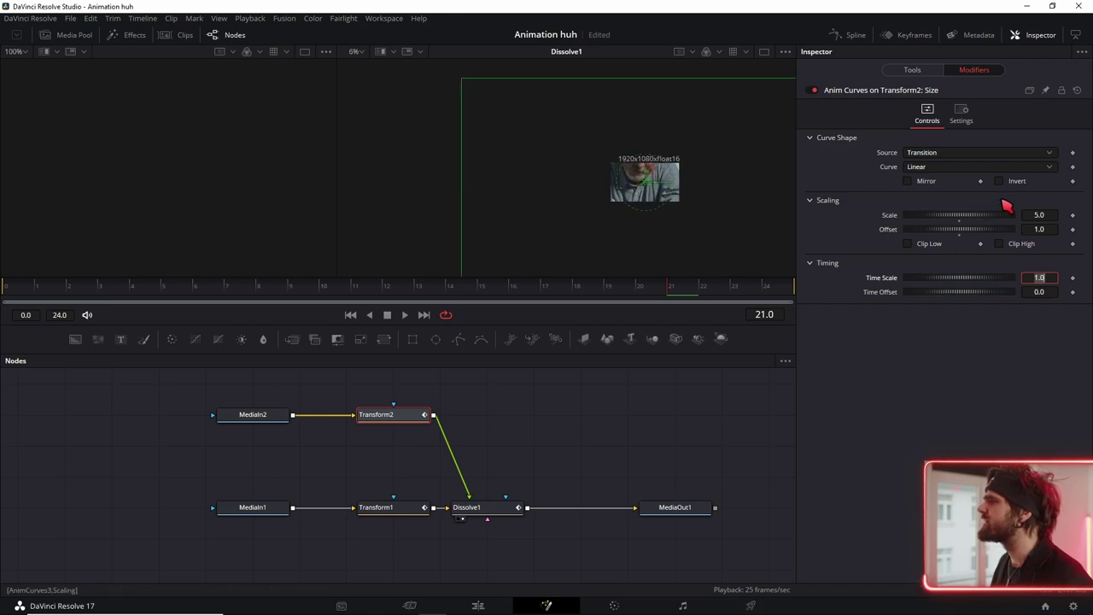
drag(973, 216, 895, 231)
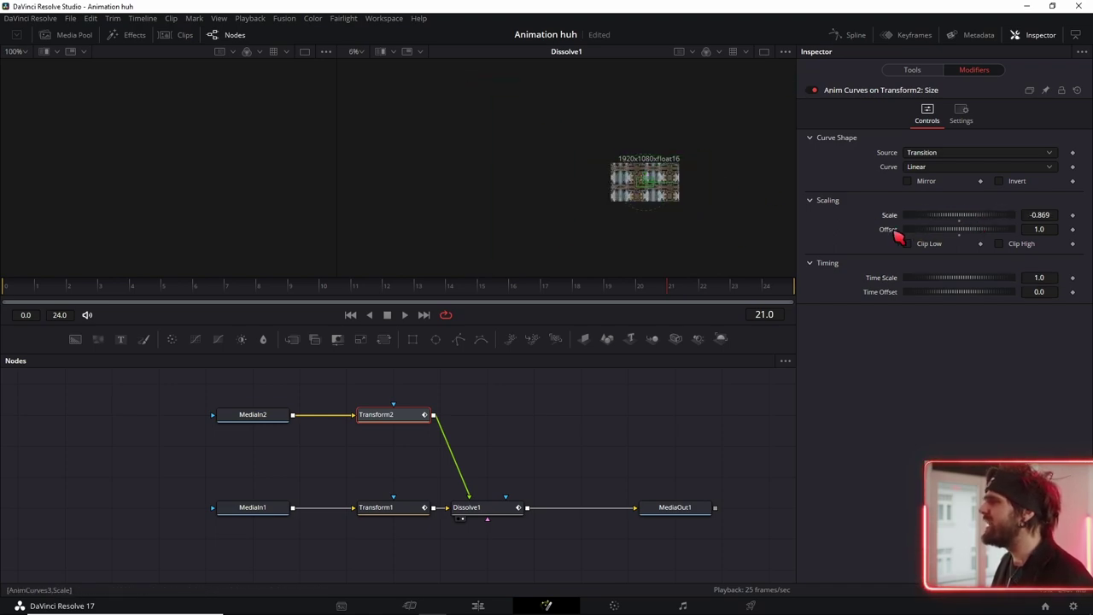
click(999, 181)
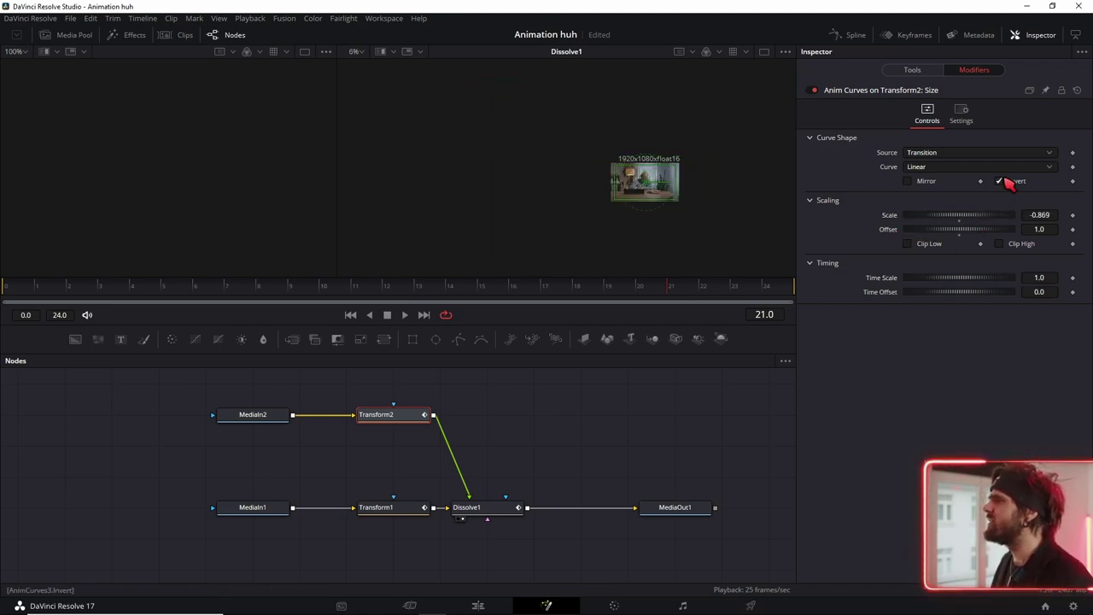
key(1)
mouse_move(320, 286)
mouse_down()
mouse_move(159, 298)
mouse_move(726, 282)
mouse_up()
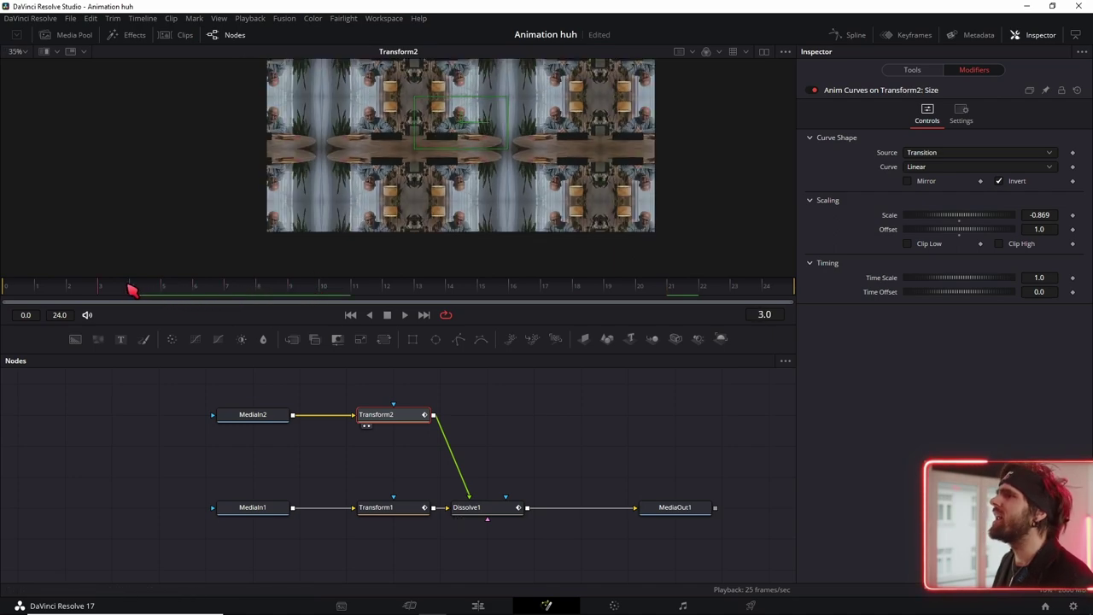
- Shape Transform2's size curve as Custom, with a point at In 0.4 rising to the top
click(954, 168)
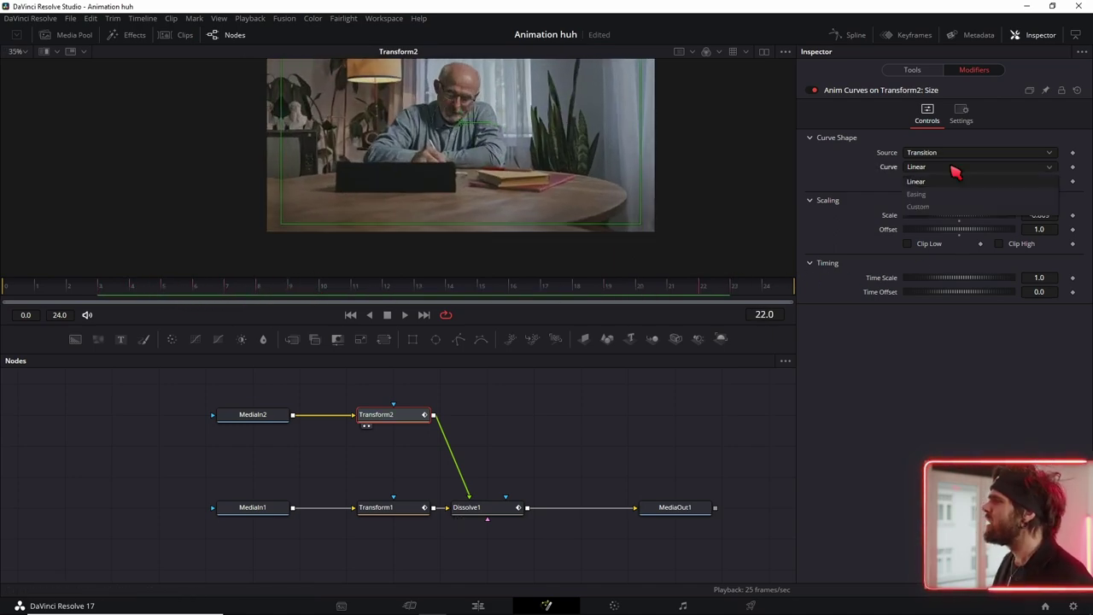
click(925, 208)
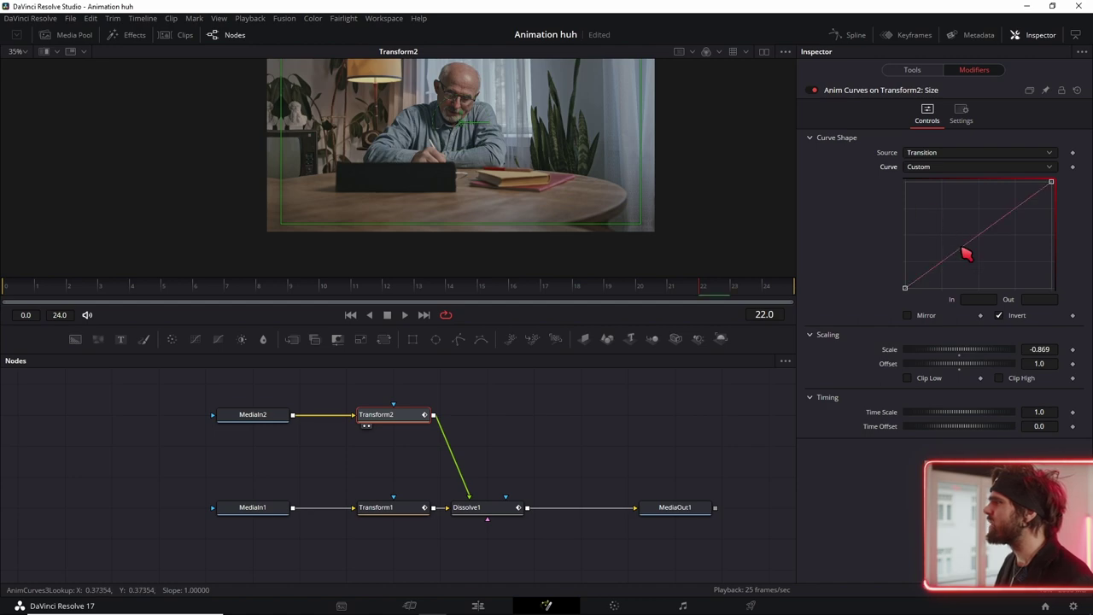
drag(968, 243, 978, 291)
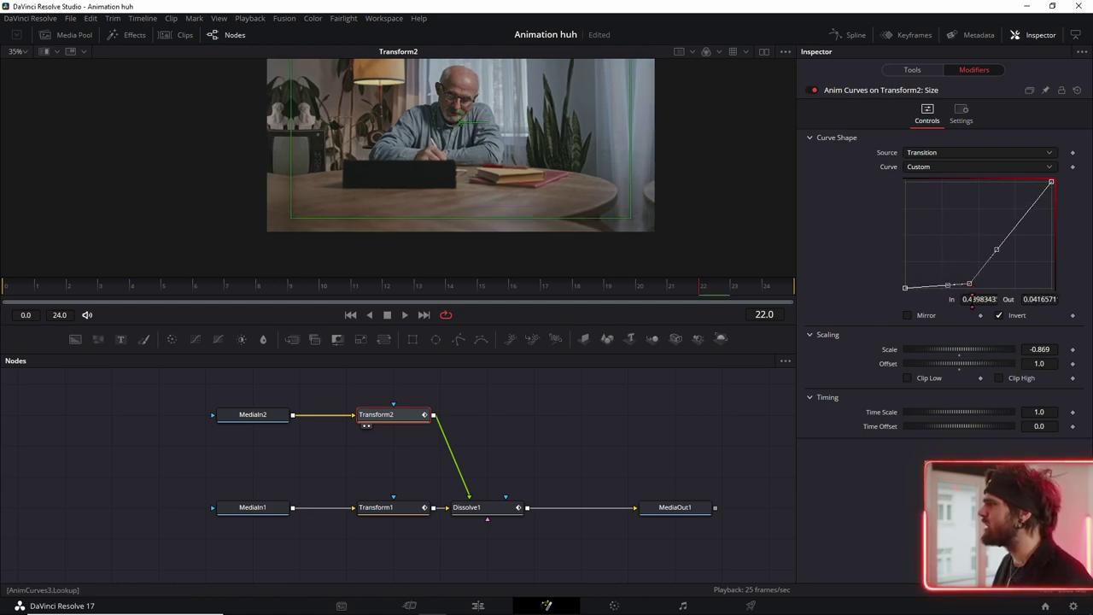
text(0.4)
key(Tab)
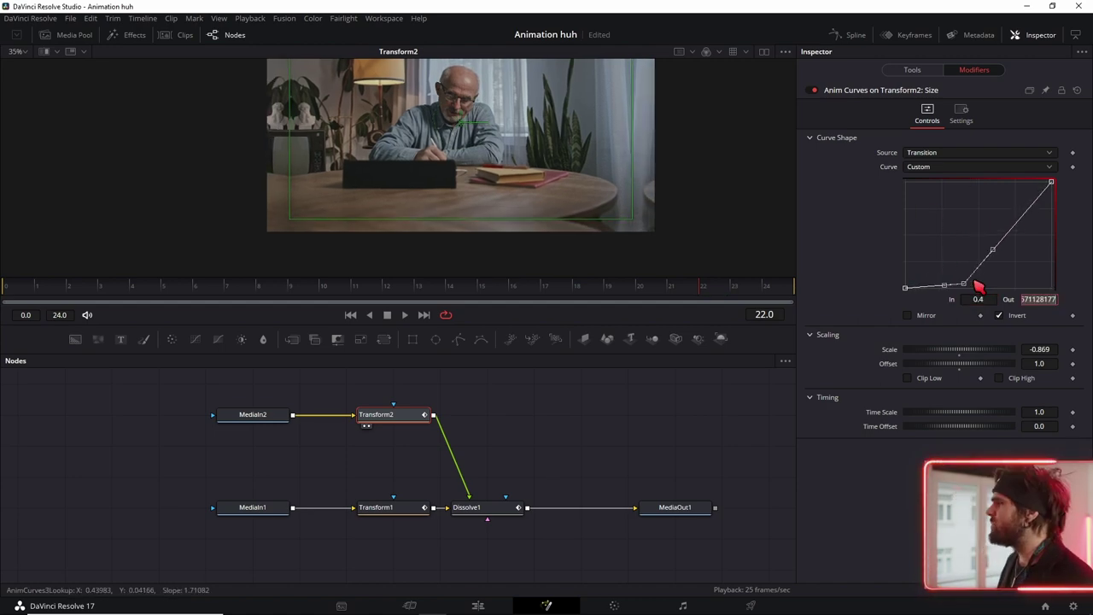
text(0)
mouse_move(1028, 224)
mouse_down()
mouse_move(1011, 182)
mouse_move(971, 213)
mouse_up()
click(978, 299)
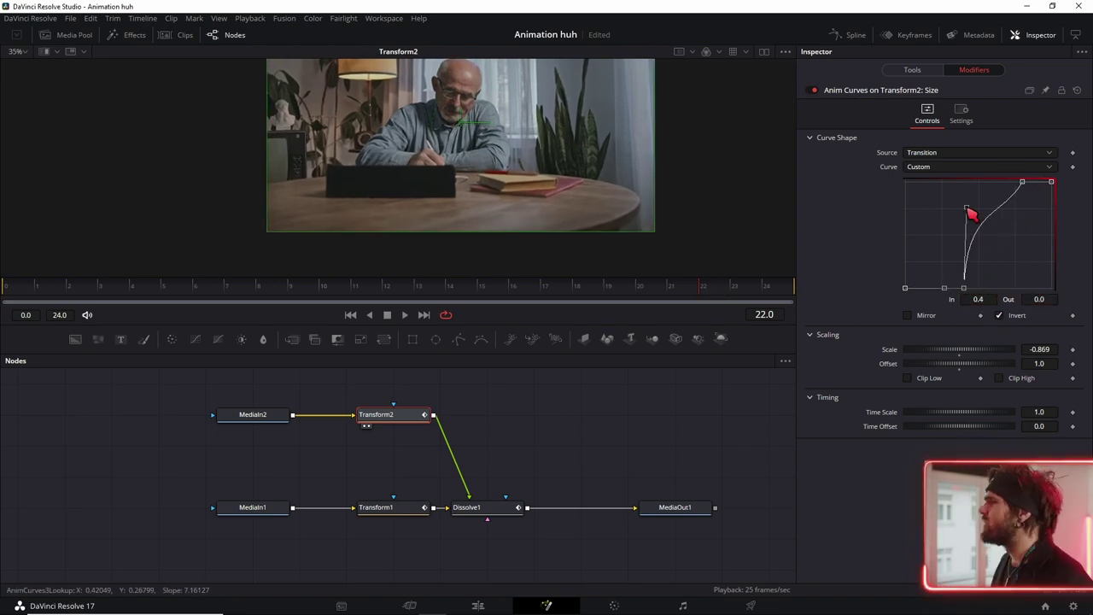
click(1023, 182)
- Ease Transform2's size curve into its top point and preview the transition from the start
drag(1004, 219, 983, 187)
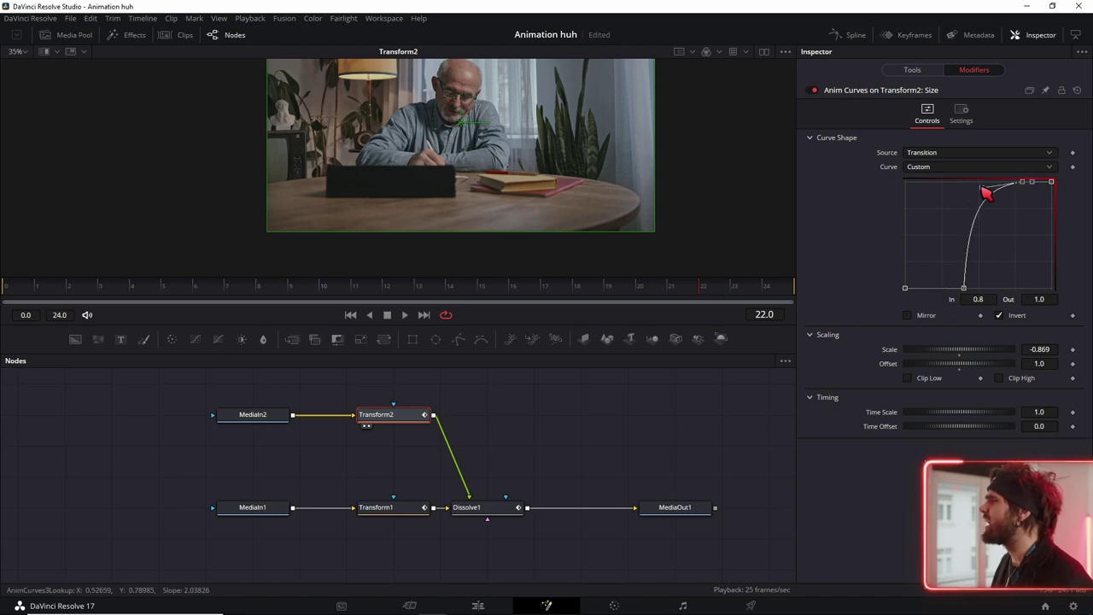
click(507, 509)
drag(507, 510, 450, 186)
drag(107, 282, 25, 282)
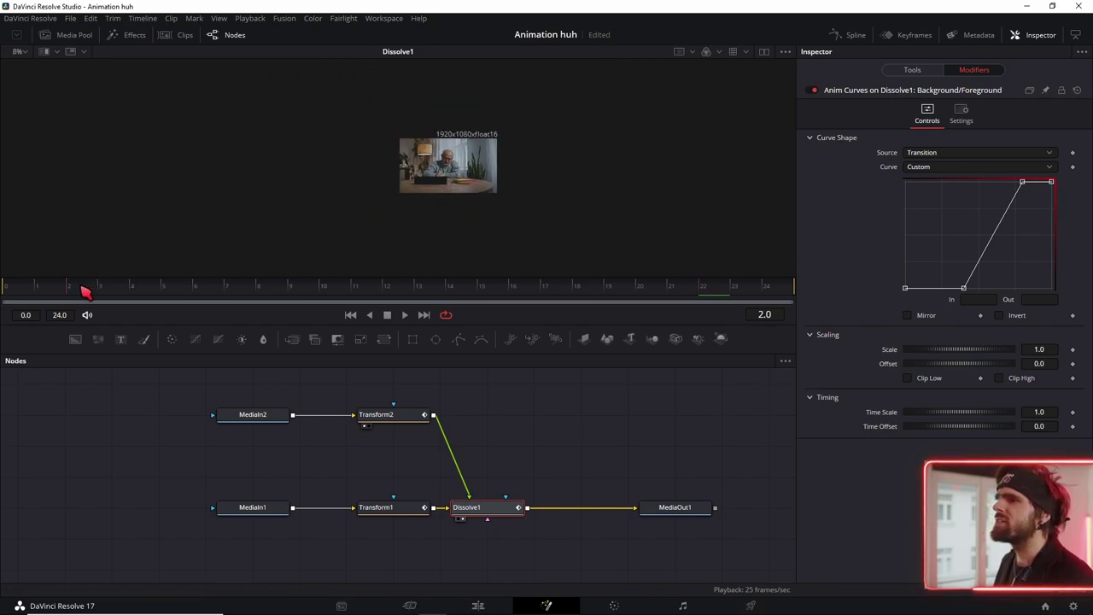
key(space)
scroll(471, 171, up, 1)
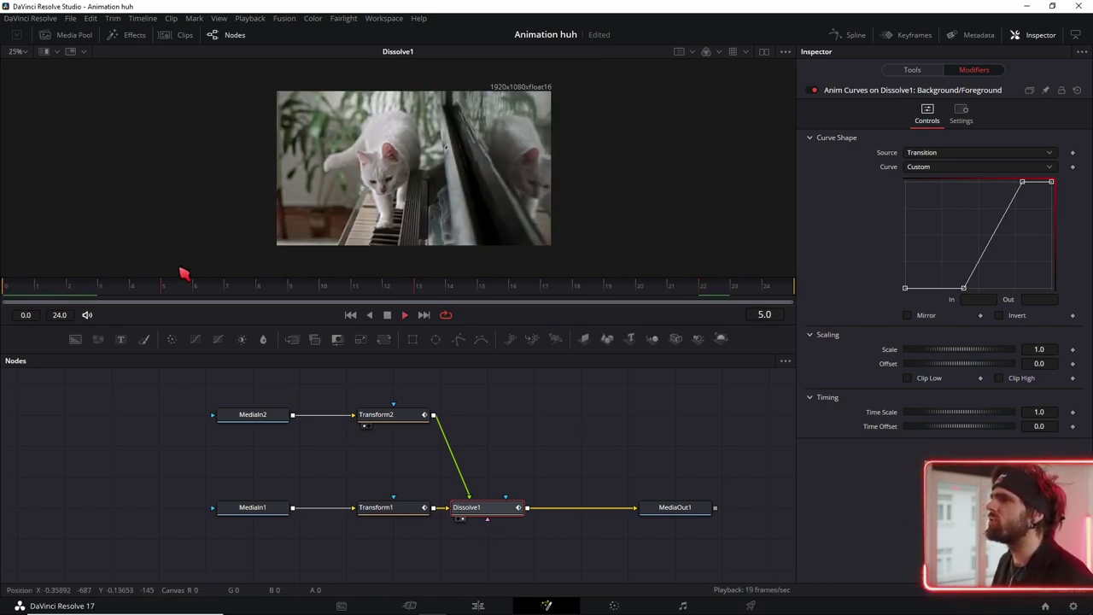
- Set Dissolve1's blend curve Scale to -0.899 and replay the preview
drag(986, 351, 961, 346)
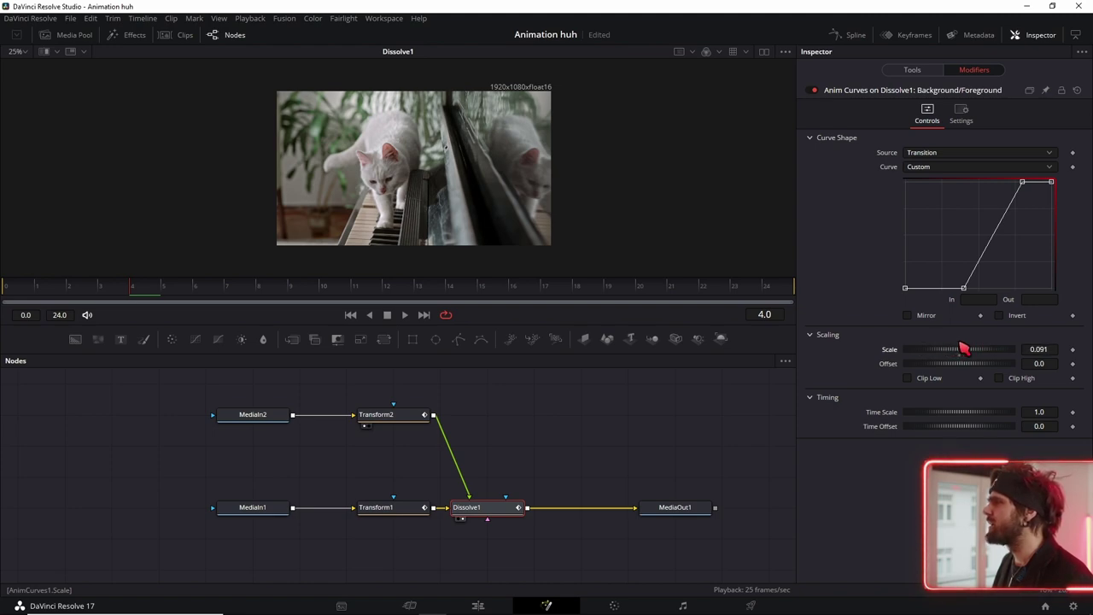
drag(964, 346, 1023, 338)
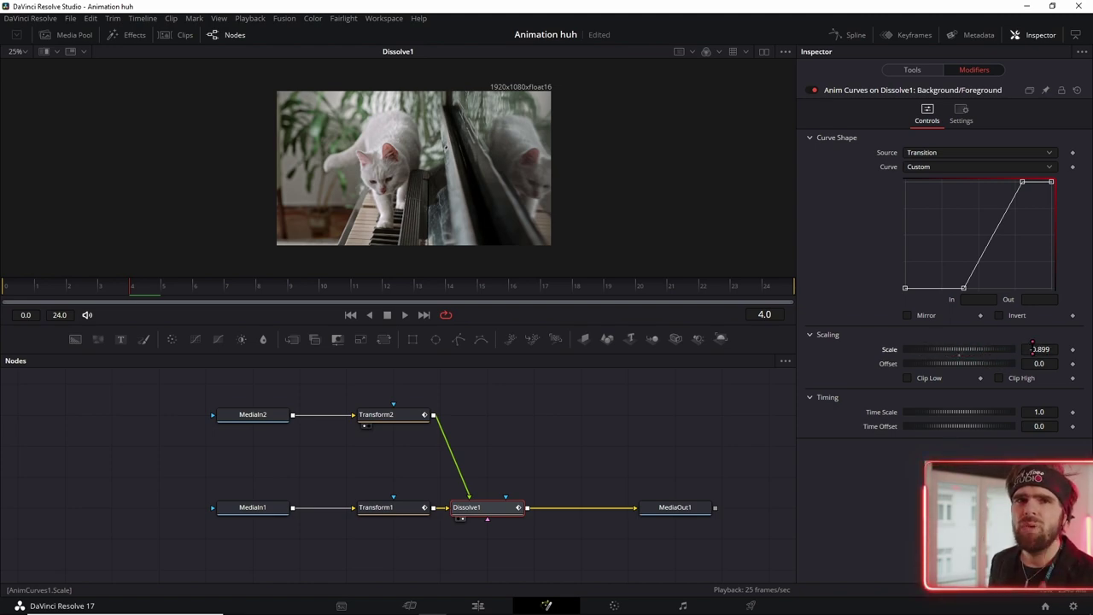
key(space)
click(388, 414)
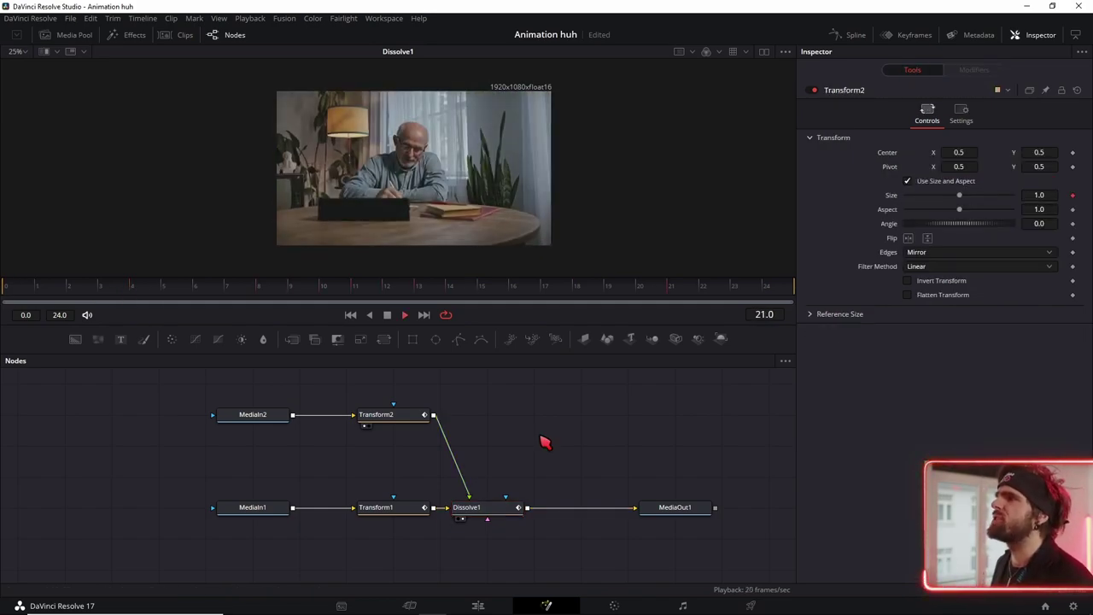
- Stop playback and enable Motion Blur in Transform2's Settings (Quality 10, Shutter Angle 180)
key(space)
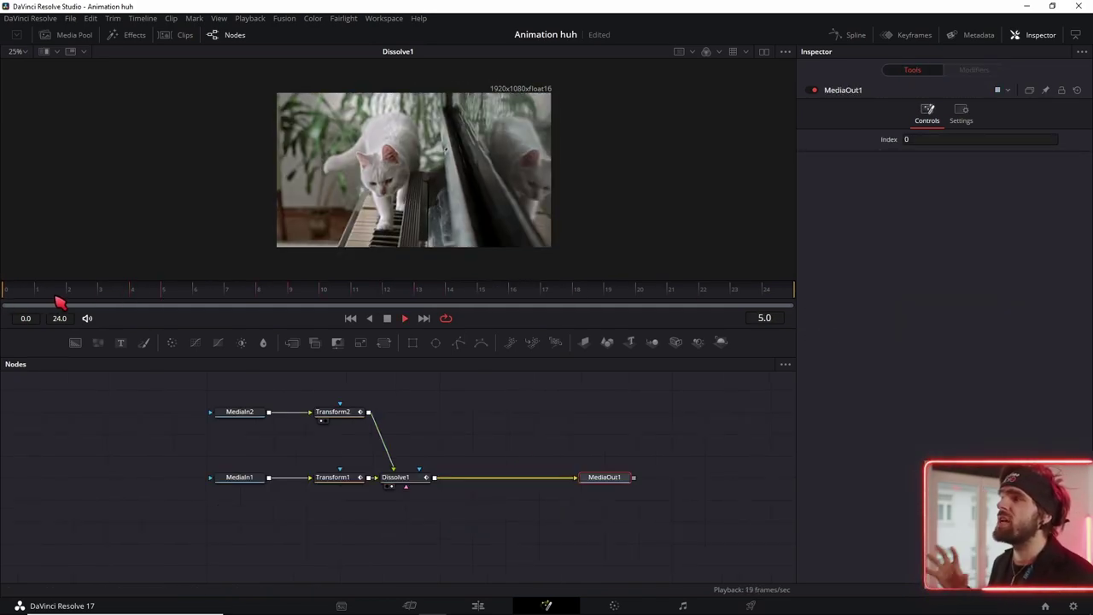
key(space)
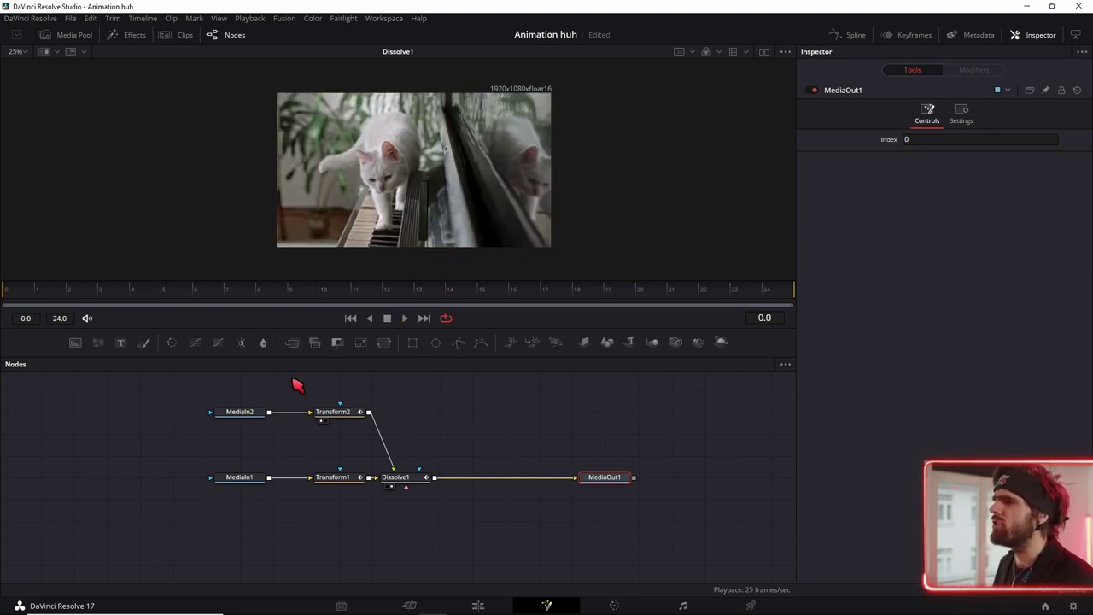
click(340, 411)
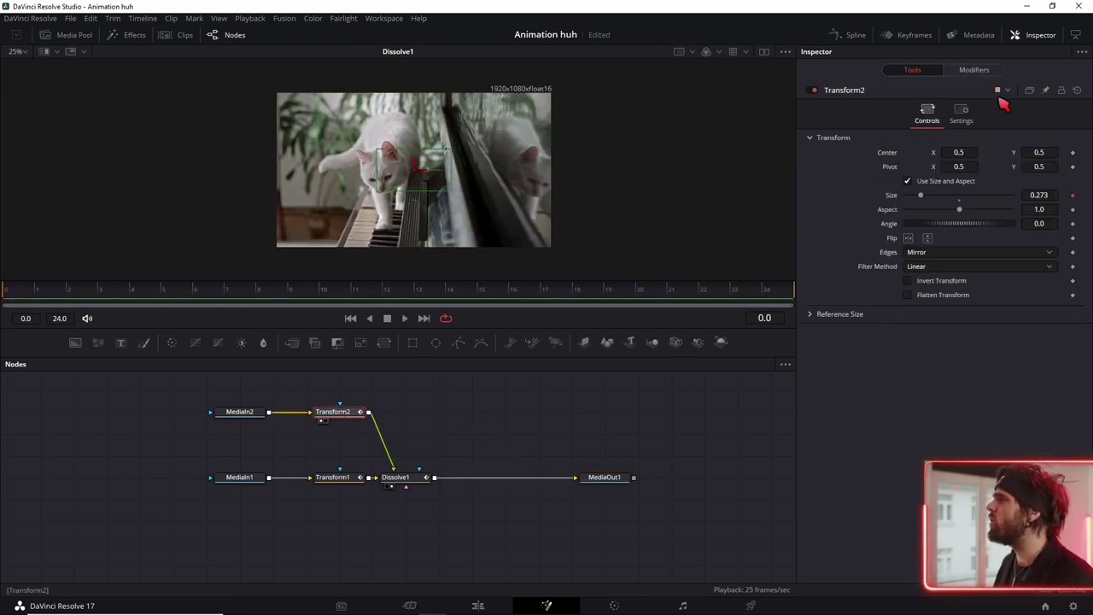
click(962, 112)
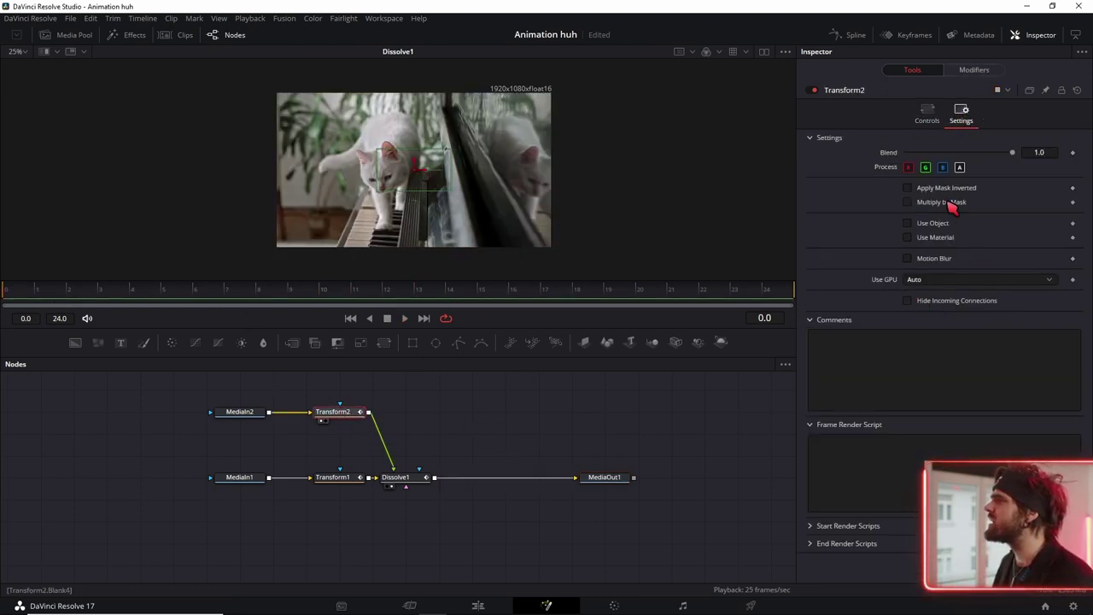
click(908, 259)
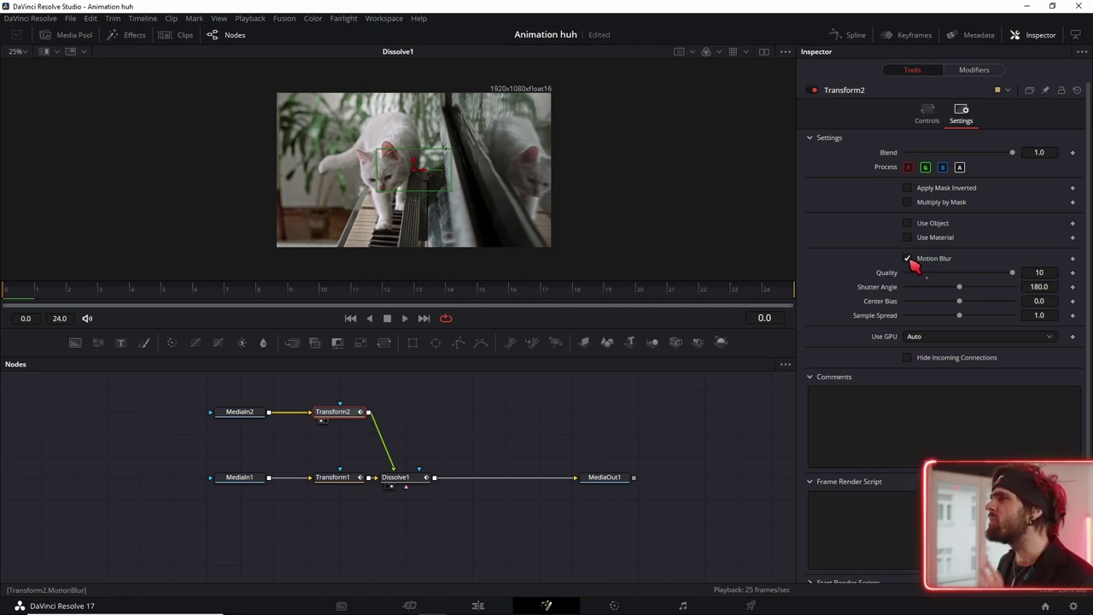
scroll(472, 473, up, 5)
- Add a Zoom Blur node after Dissolve1 and show it in the viewer
click(313, 481)
key(shift+space)
text(zoo)
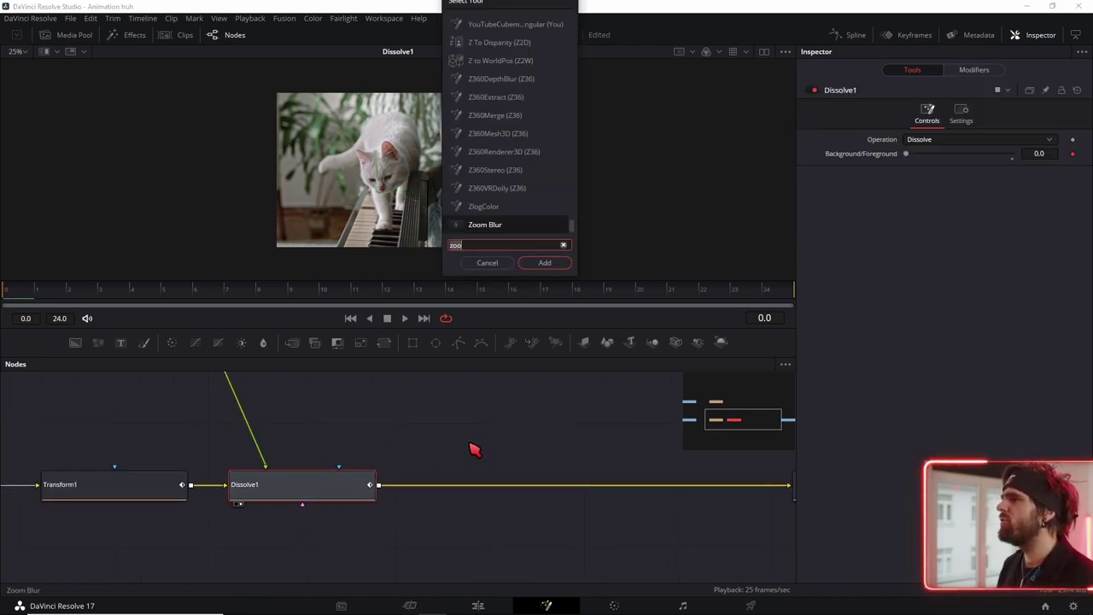
key(Return)
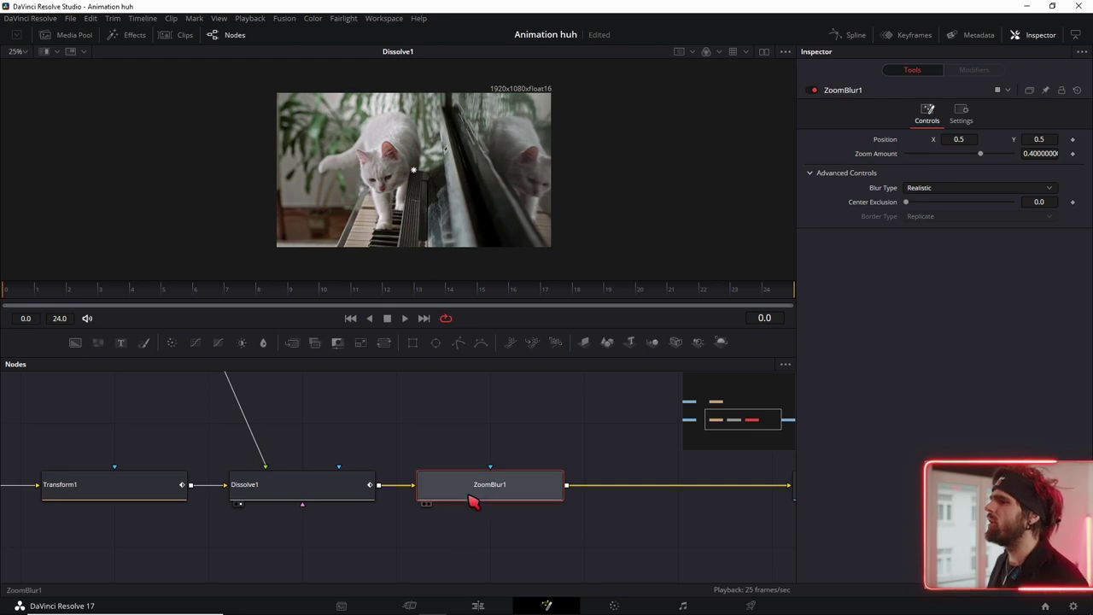
key(1)
- Animate Zoom Amount with a curve starting at zero, peaking mid-transition, returning to zero
right_click(873, 160)
mouse_move(930, 211)
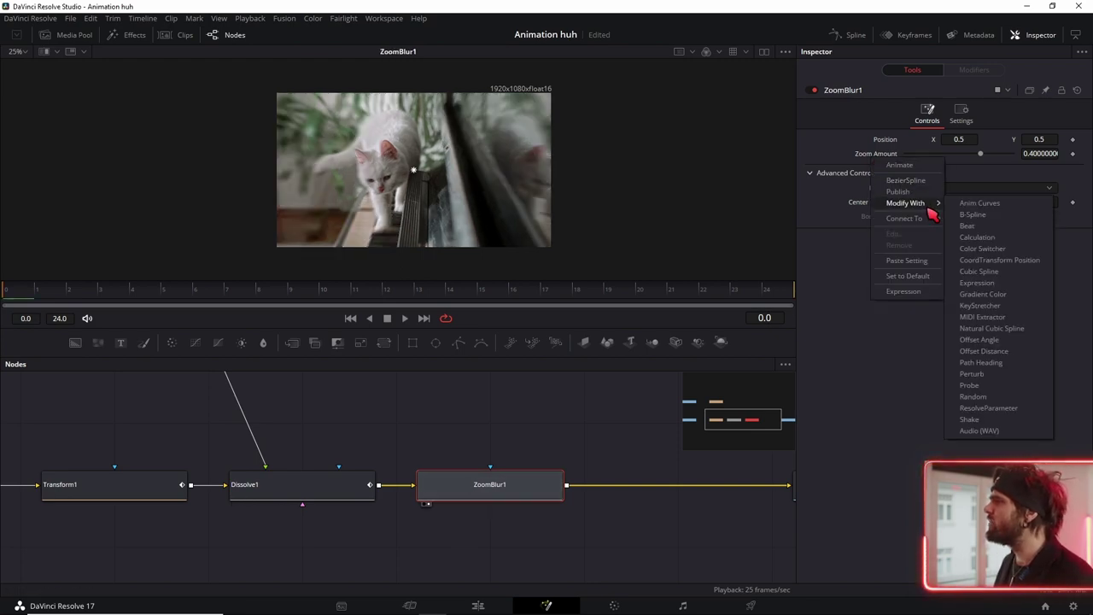
click(996, 206)
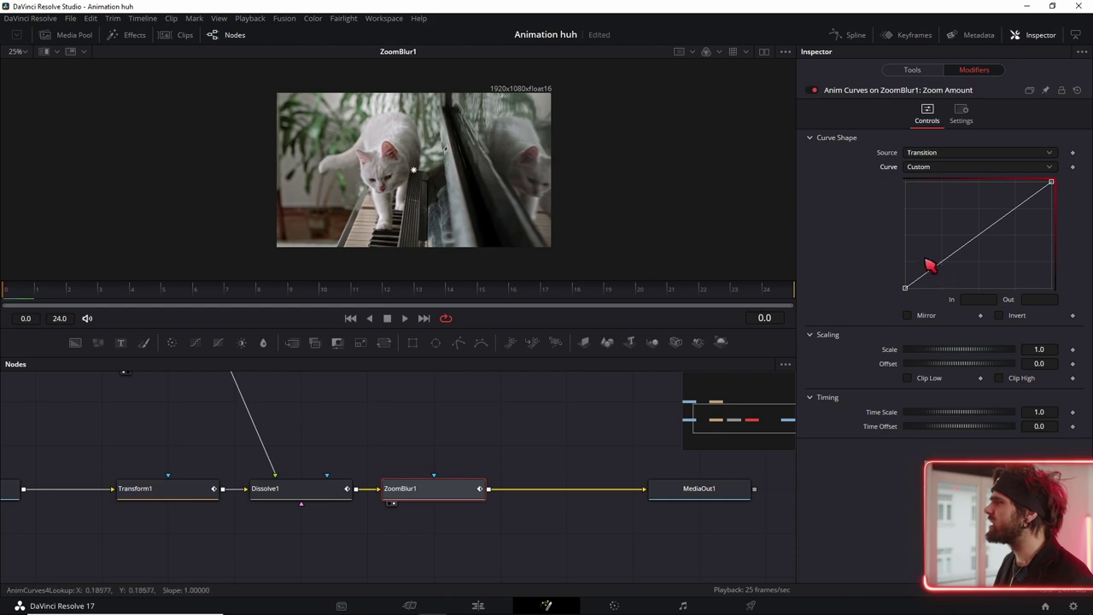
drag(945, 278, 933, 288)
click(976, 299)
text(0.2)
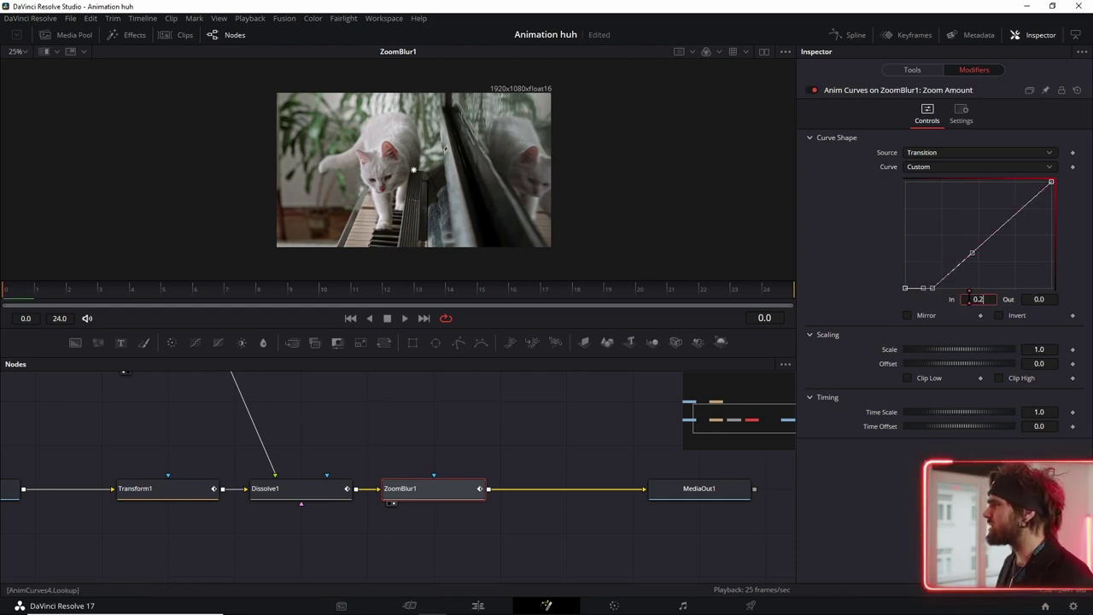
mouse_move(972, 253)
mouse_down()
mouse_move(983, 182)
mouse_move(1017, 288)
mouse_up()
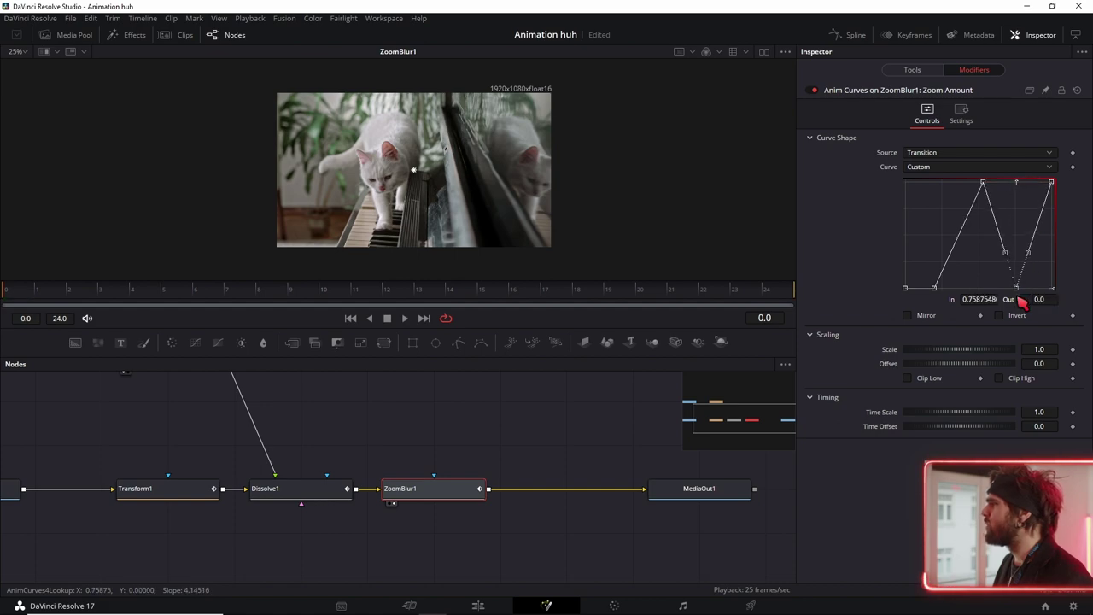
drag(1051, 182, 1054, 288)
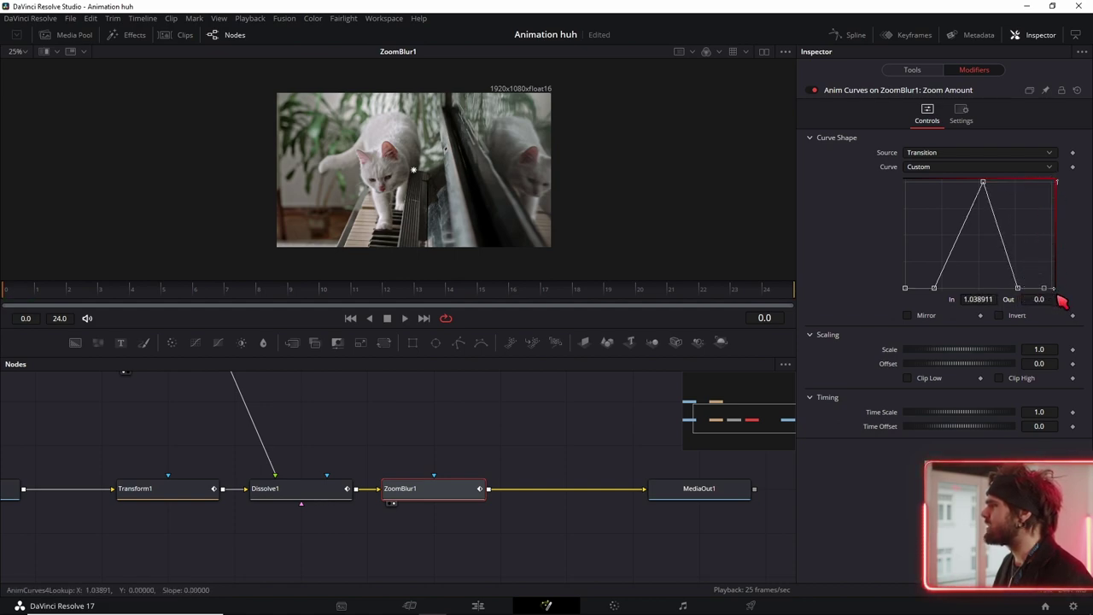
scroll(1008, 284, down, 2)
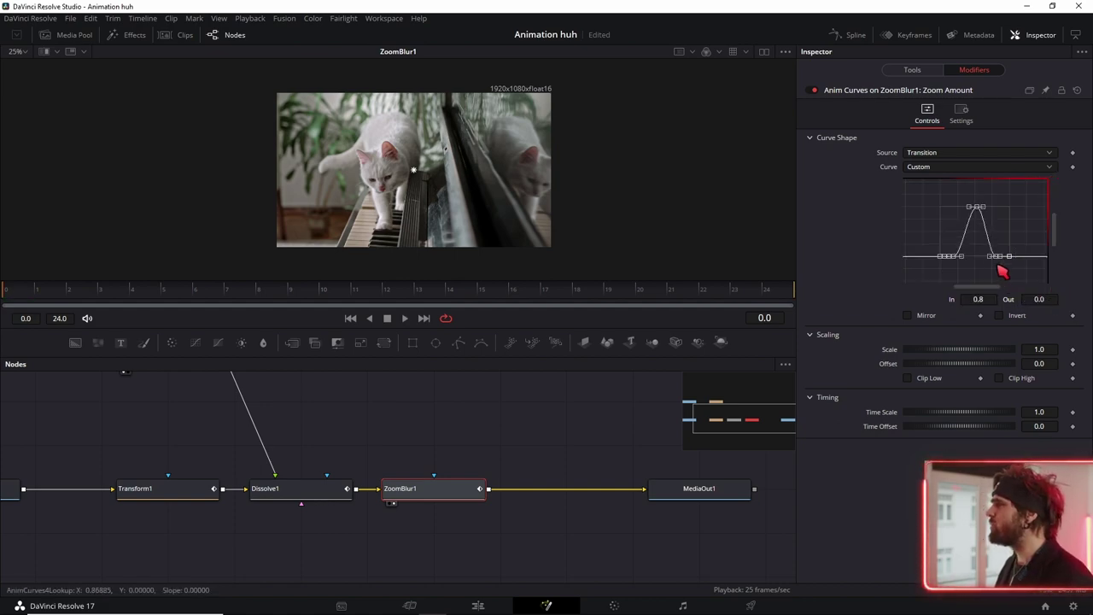
key(space)
click(410, 416)
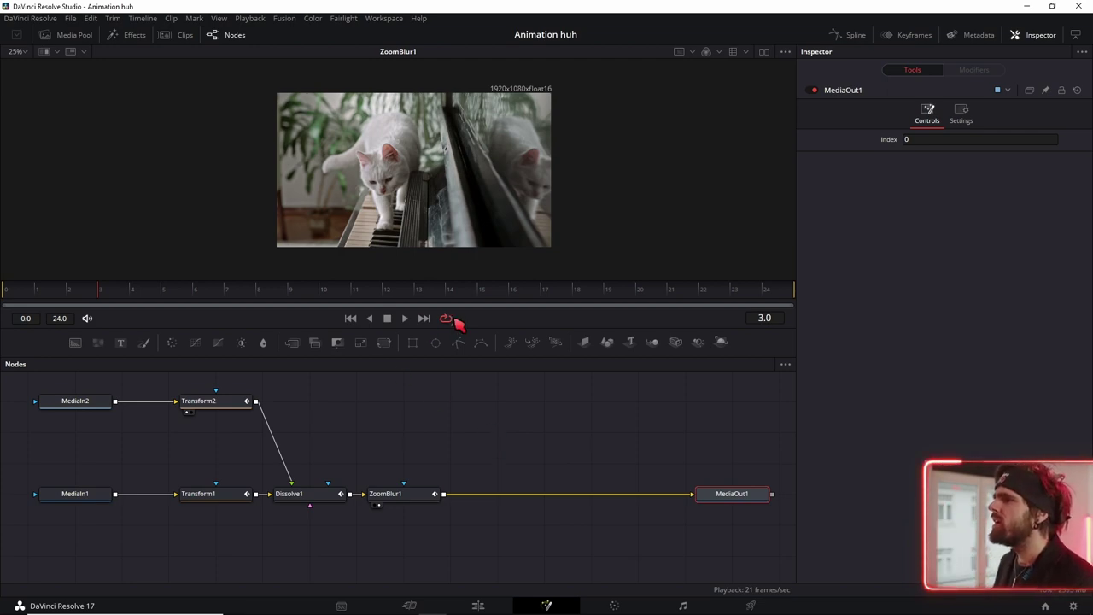
- Add Rectangle1 as a thin bar (Width 5, Height 0.0498) and paste an instanced copy
scroll(434, 451, right, 2)
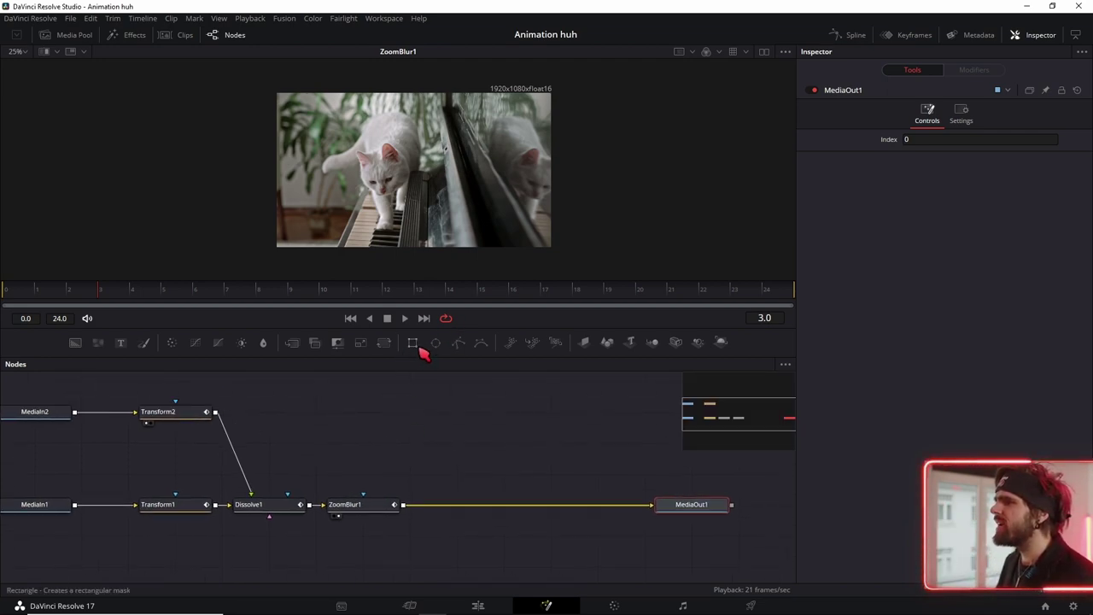
drag(419, 347, 453, 381)
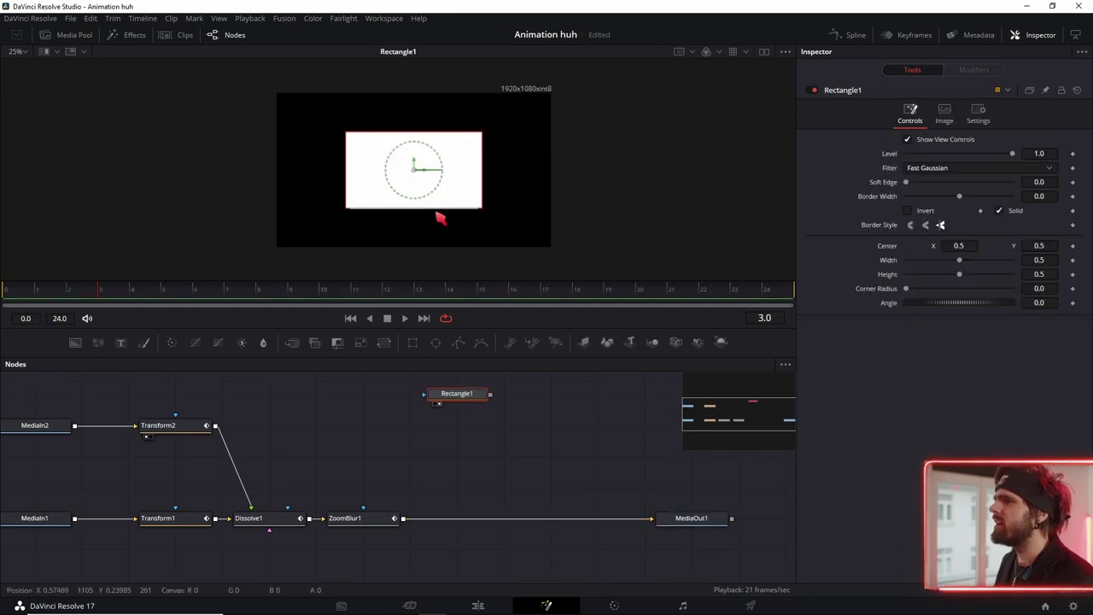
drag(481, 207, 569, 168)
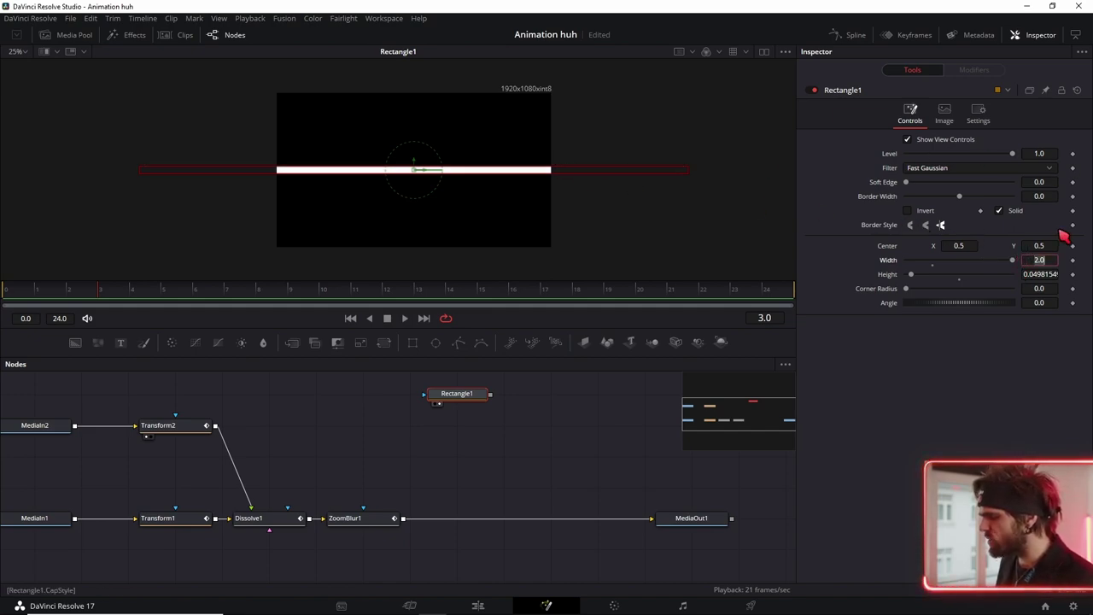
text(5)
key(Return)
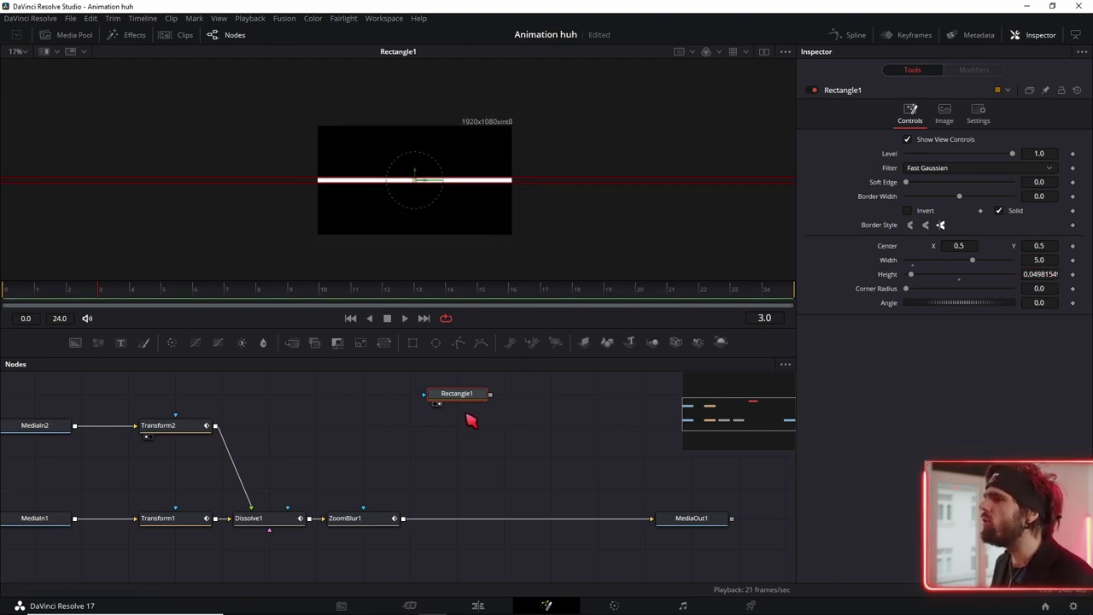
scroll(471, 427, up, 2)
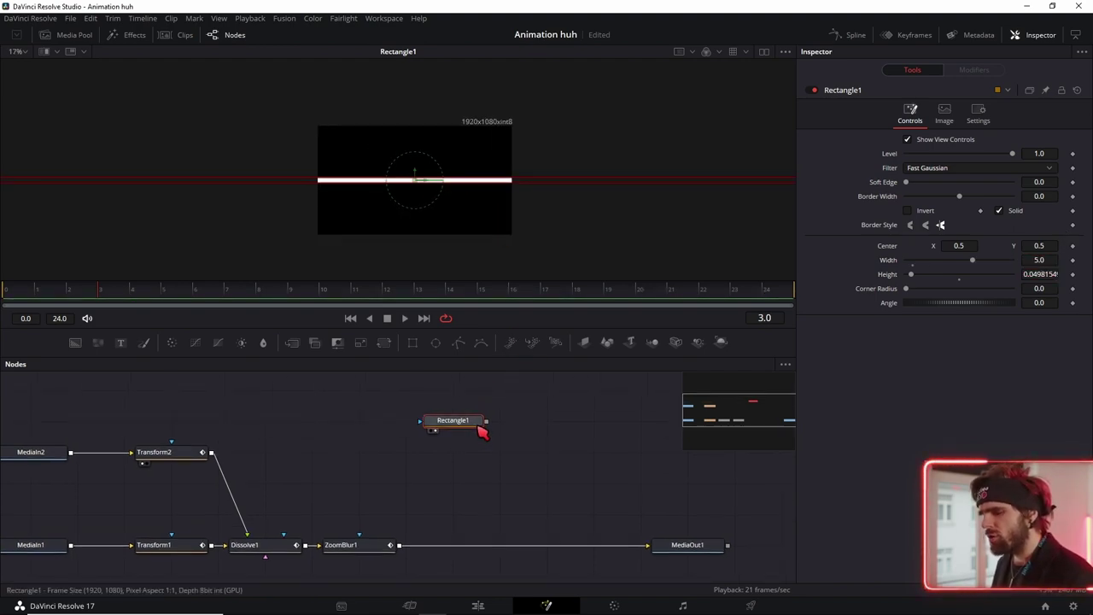
key(ctrl+shift+v)
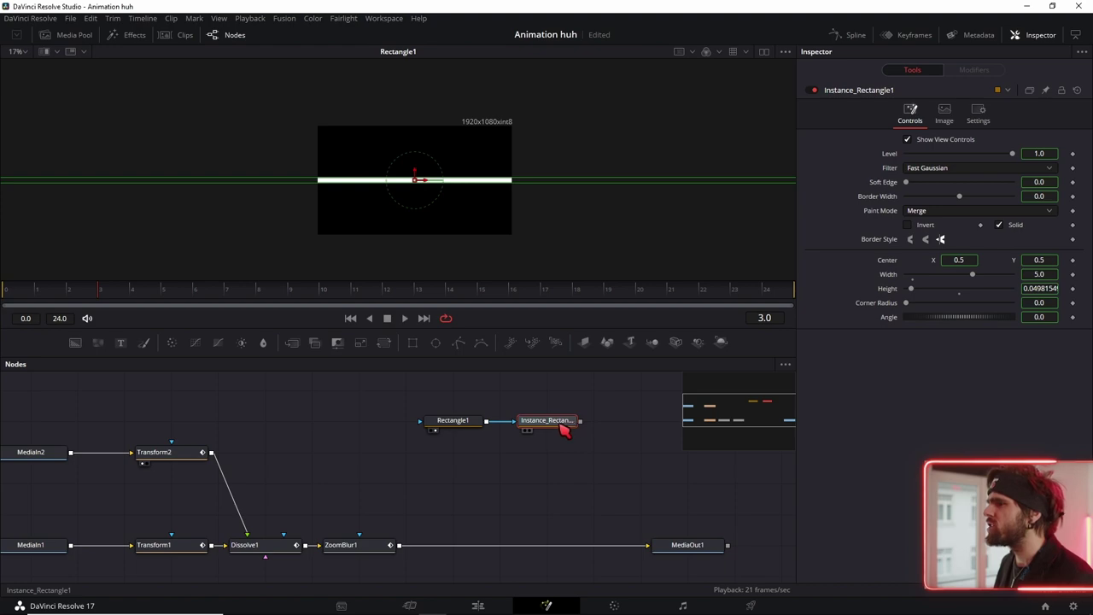
- Deinstance the rectangle copy's Angle and set it to 90 degrees for a vertical bar
drag(564, 430, 538, 453)
key(1)
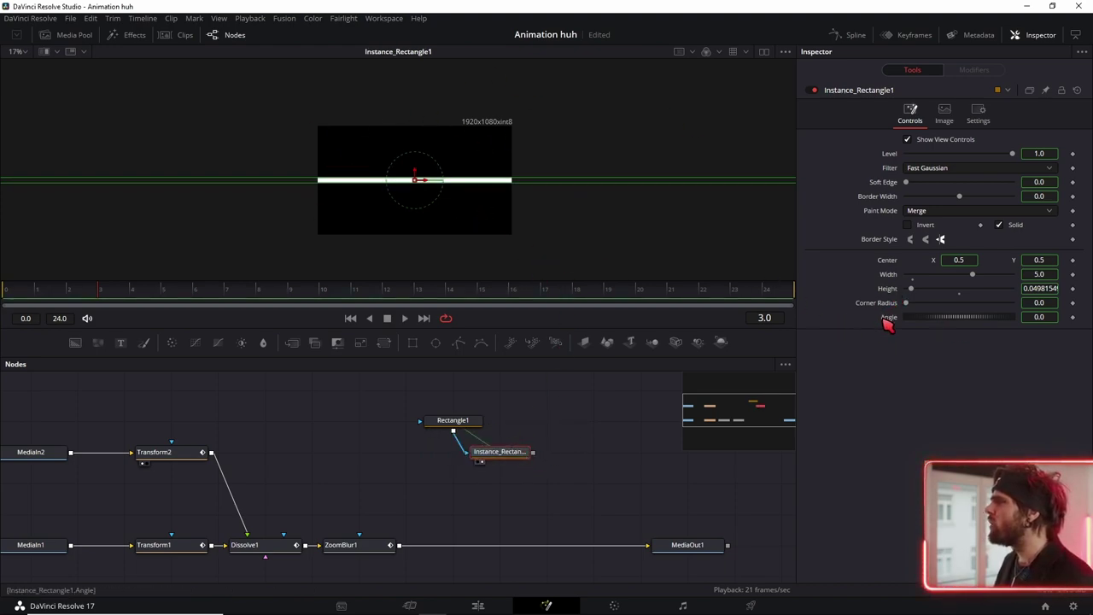
right_click(888, 323)
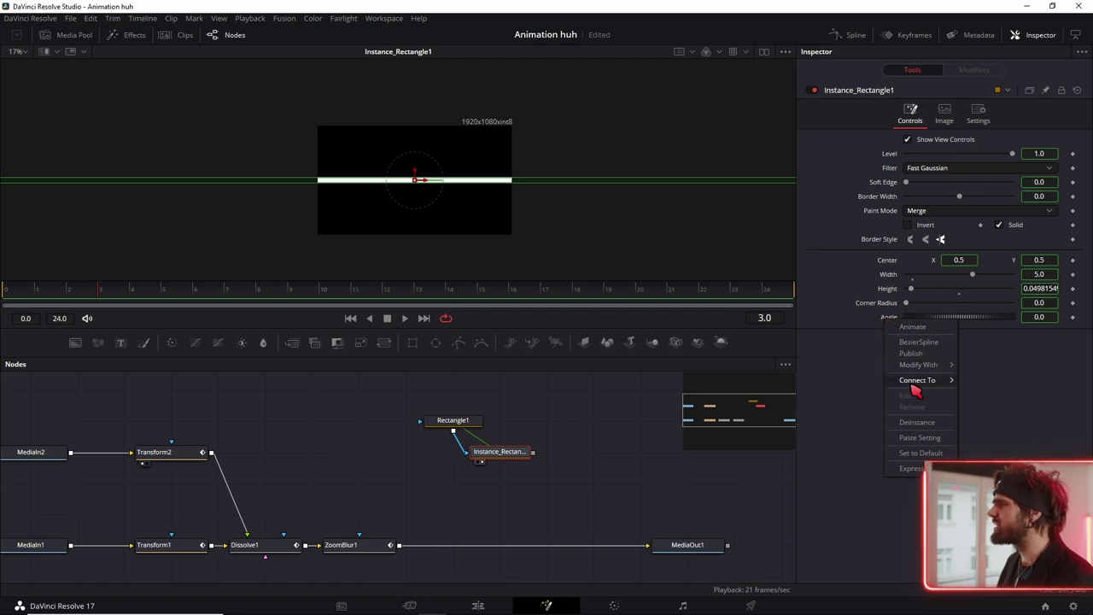
click(927, 426)
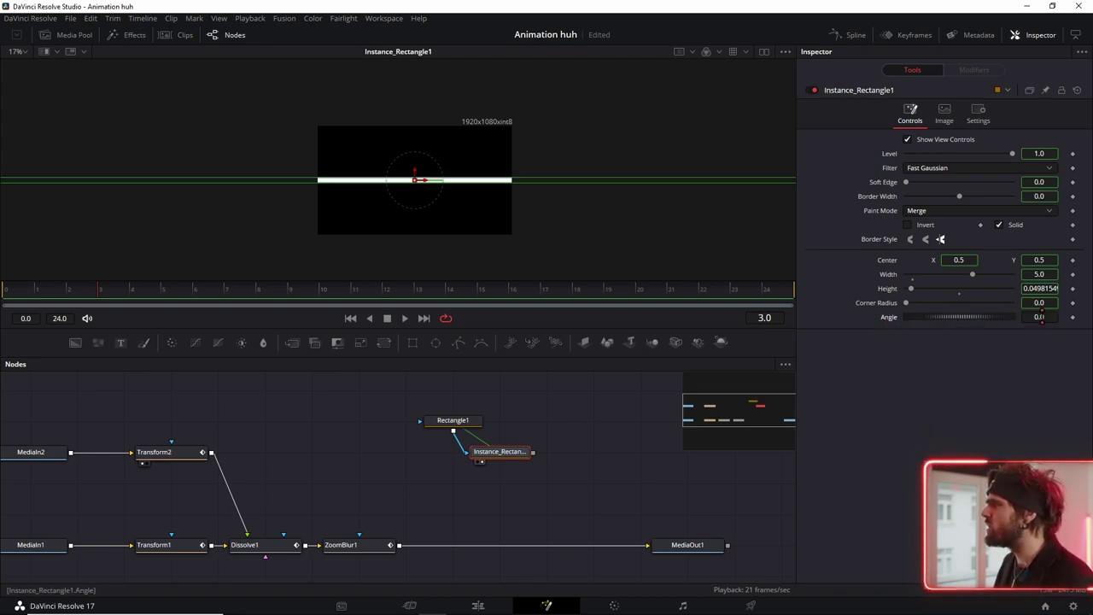
click(1039, 317)
text(90)
key(Return)
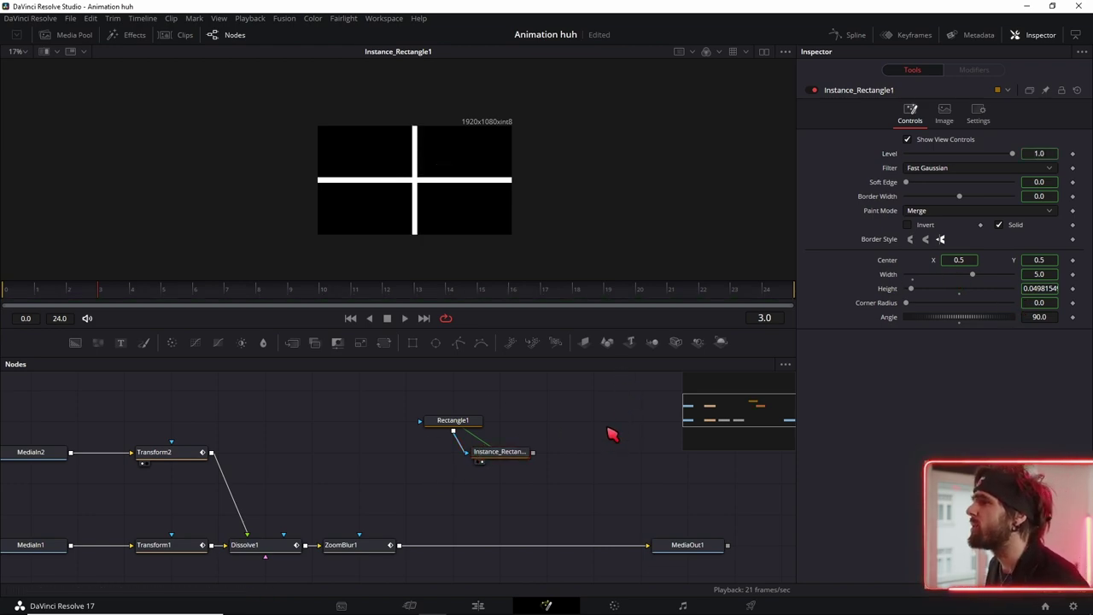
- Tuck the copy under the original rectangle and fit all nodes in the graph
key(ctrl+f)
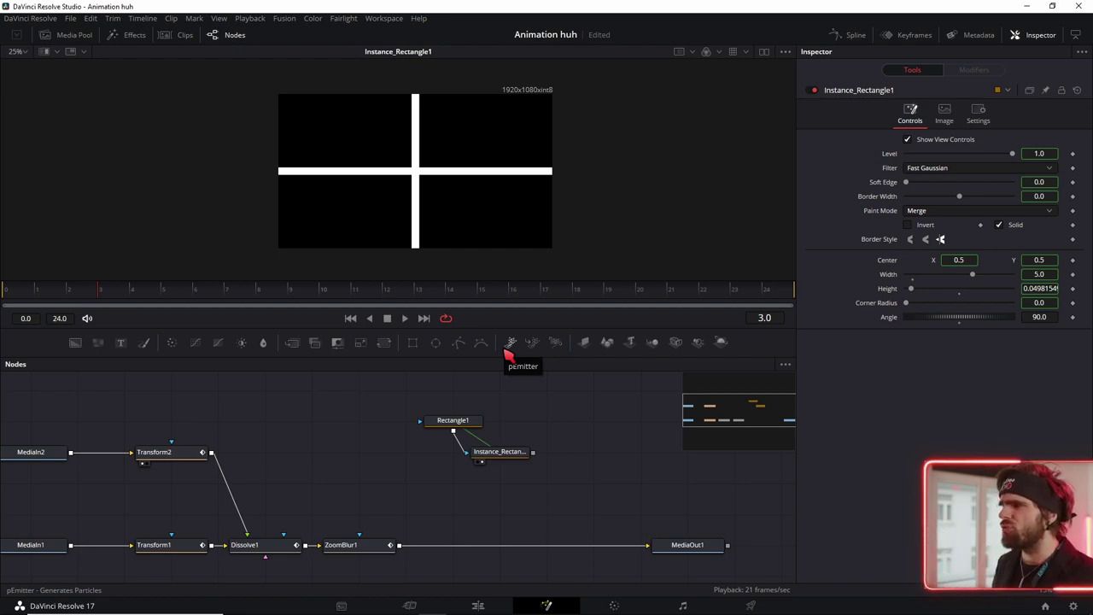
drag(525, 454, 480, 454)
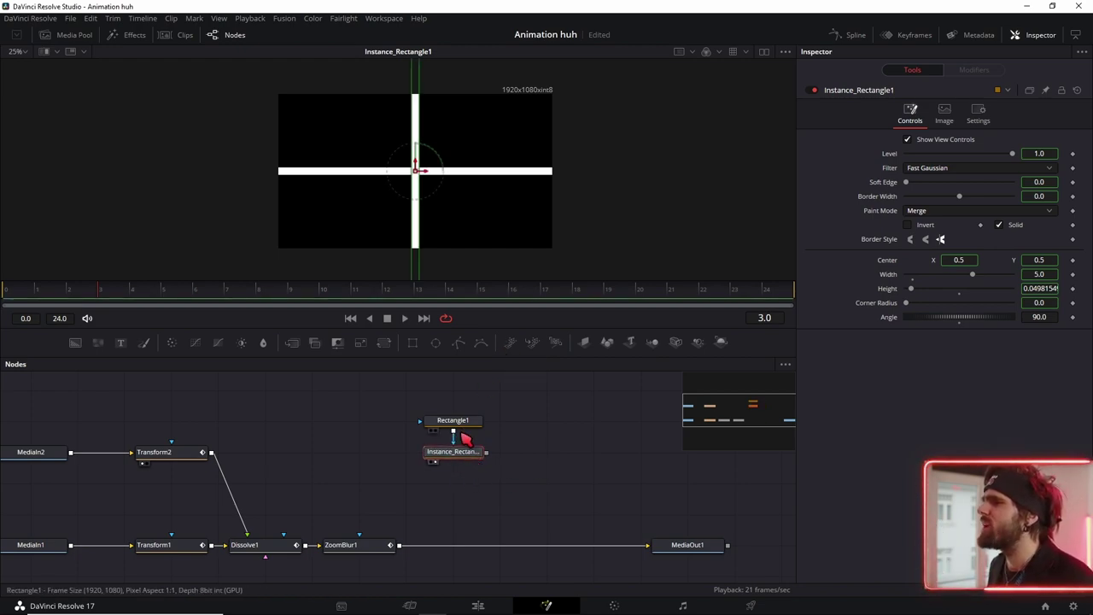
key(ctrl+f)
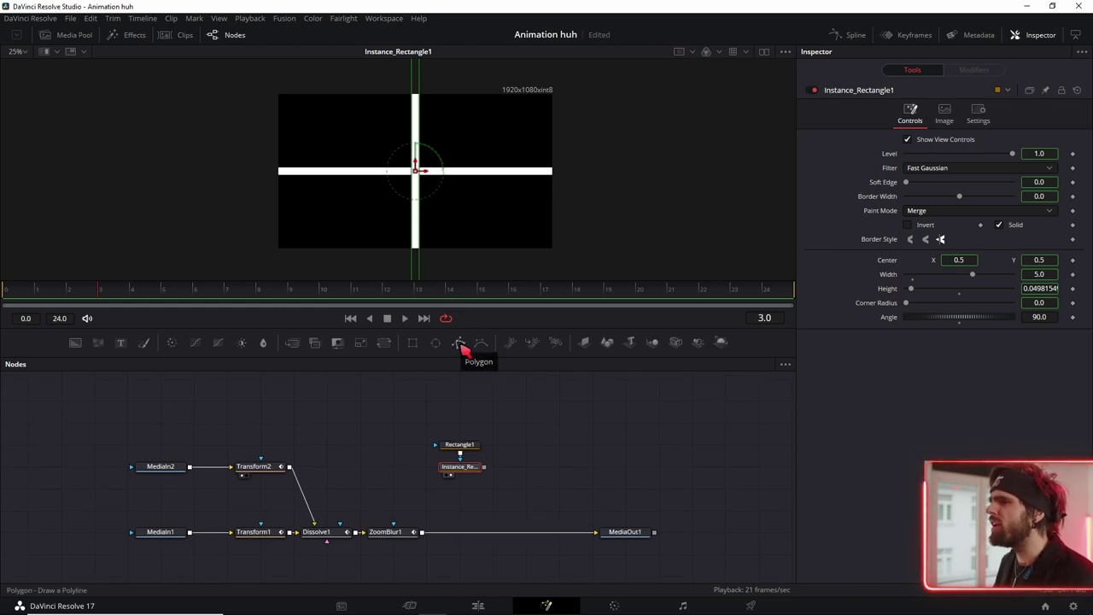
- Add a Polygon node and draw a two-point diagonal line across the frame
mouse_move(461, 343)
mouse_down()
mouse_move(451, 420)
mouse_move(420, 399)
mouse_up()
click(341, 211)
click(439, 155)
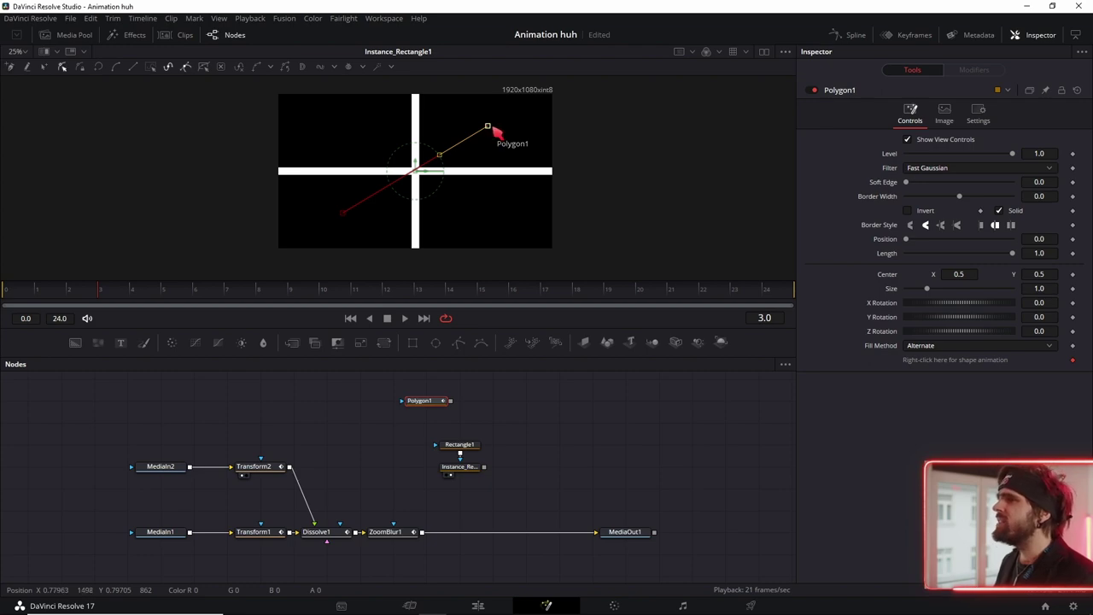
click(294, 242)
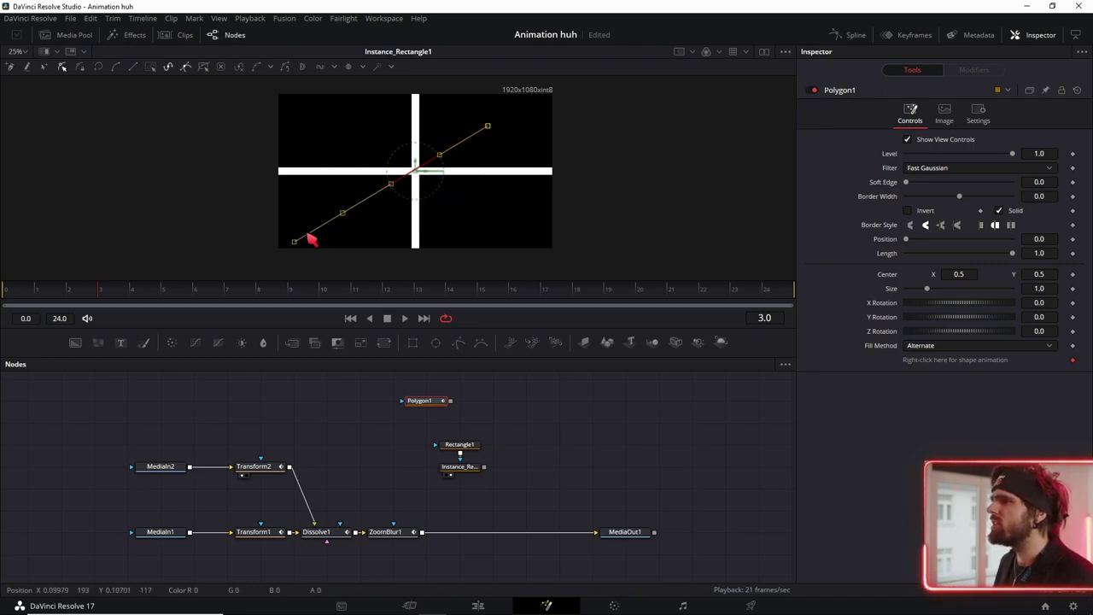
- Shift the whole line, then move Rectangle1's Center to X 0.612, Y 0.356
key(ctrl+a)
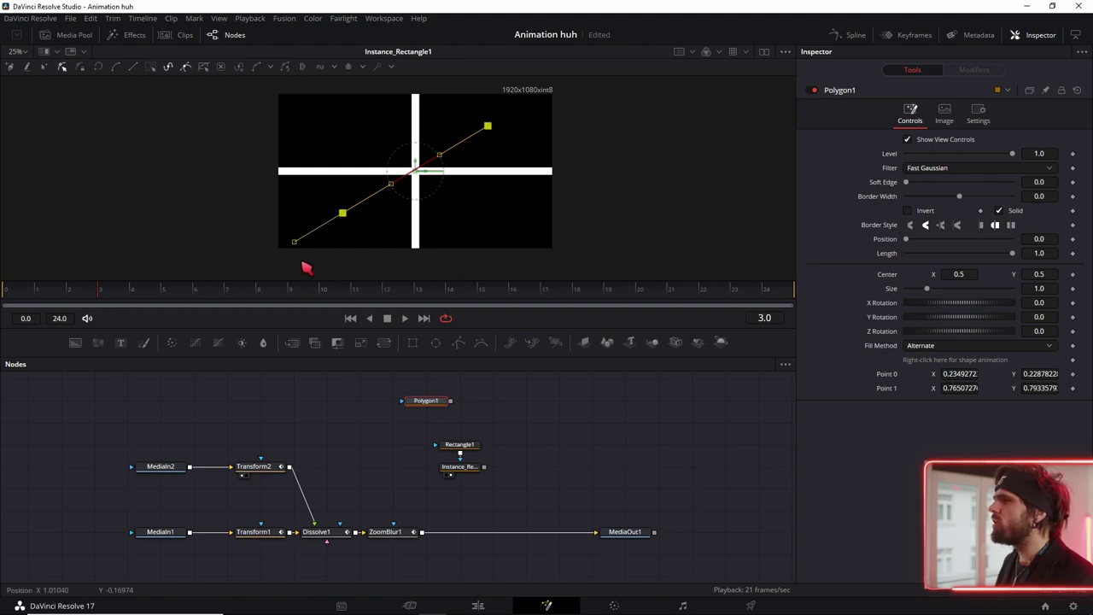
mouse_move(342, 213)
mouse_down()
mouse_move(582, 208)
mouse_move(469, 152)
mouse_move(361, 132)
mouse_up()
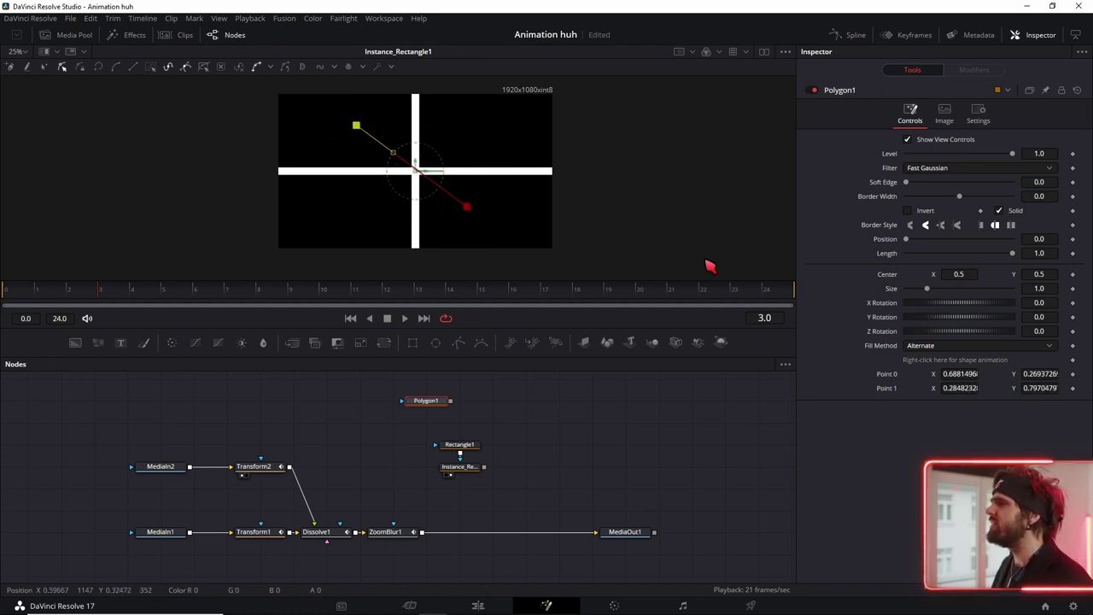
click(462, 455)
mouse_move(378, 151)
mouse_down()
mouse_move(445, 196)
mouse_move(413, 173)
mouse_up()
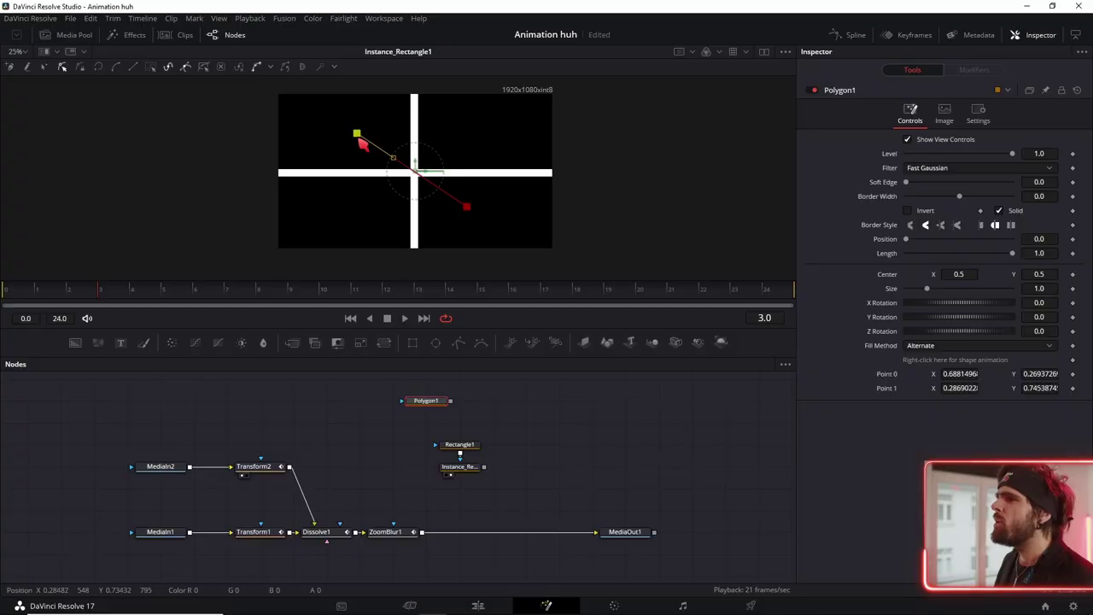
- Nudge the line's end point, publish Point 0 as a Polyline, and add a lower-right point
mouse_move(359, 129)
mouse_down()
mouse_move(366, 110)
mouse_move(359, 133)
mouse_up()
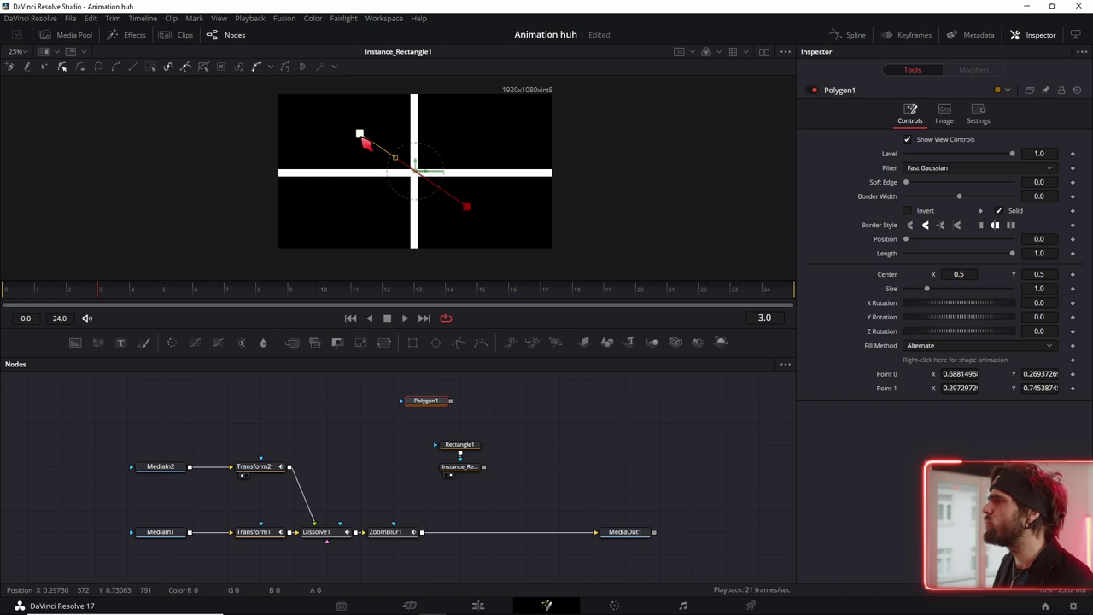
right_click(933, 371)
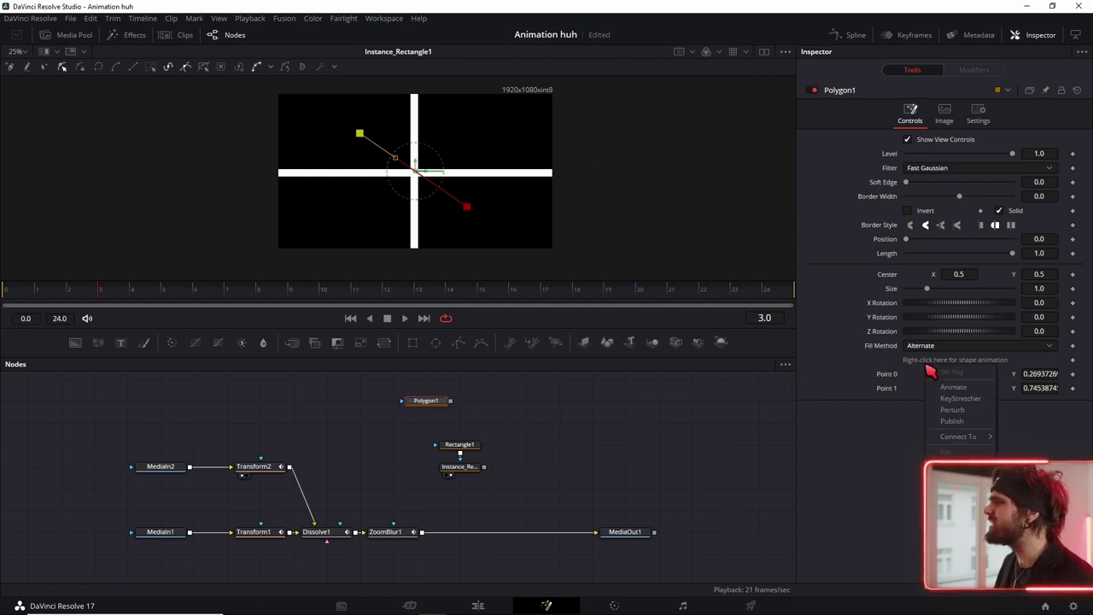
click(961, 421)
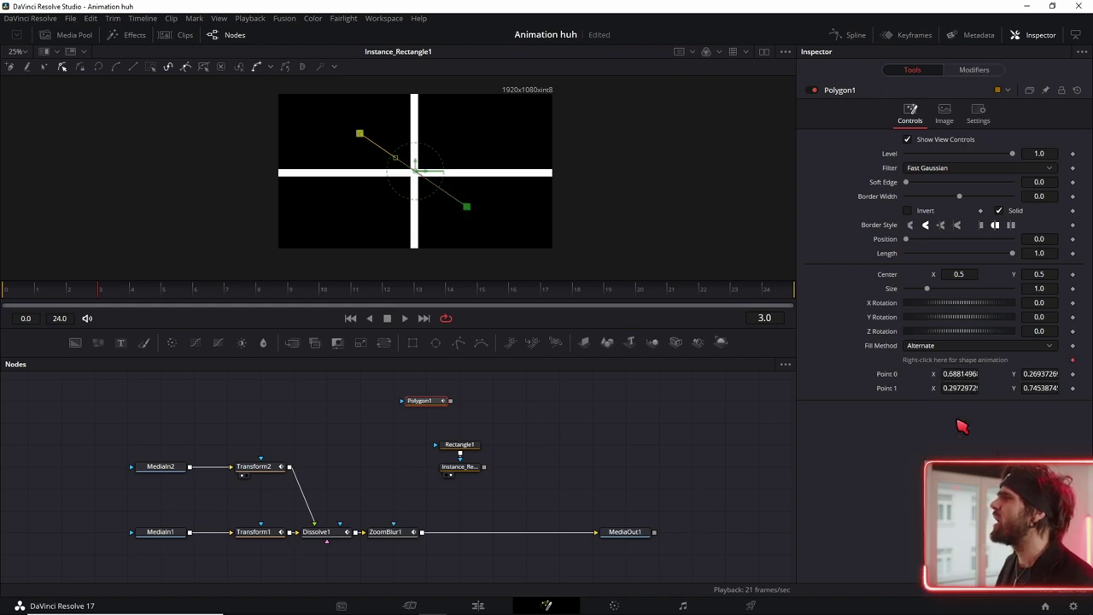
click(973, 69)
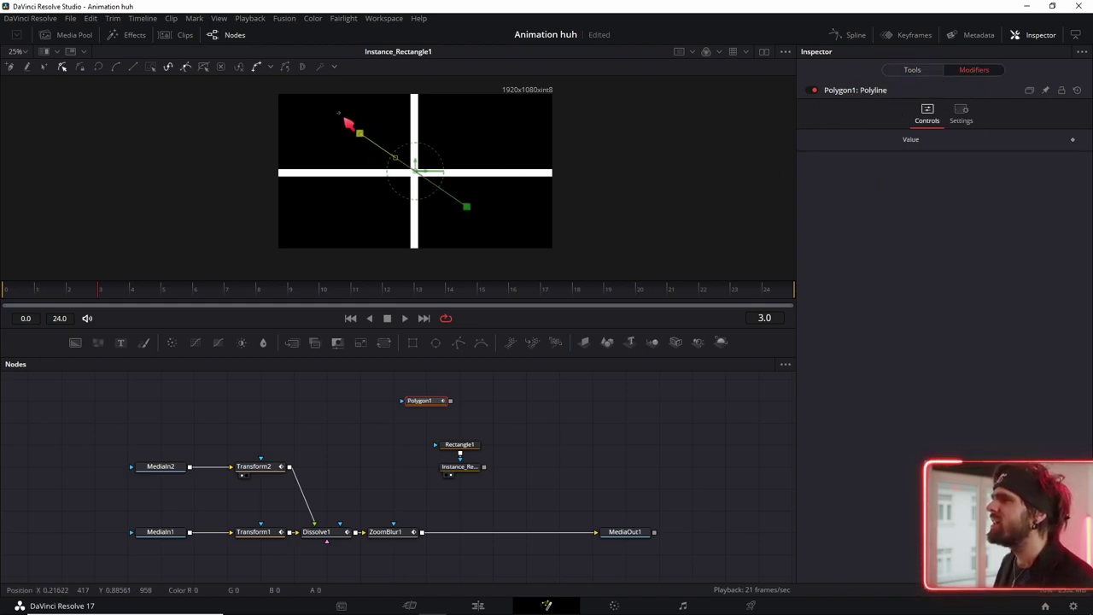
click(502, 231)
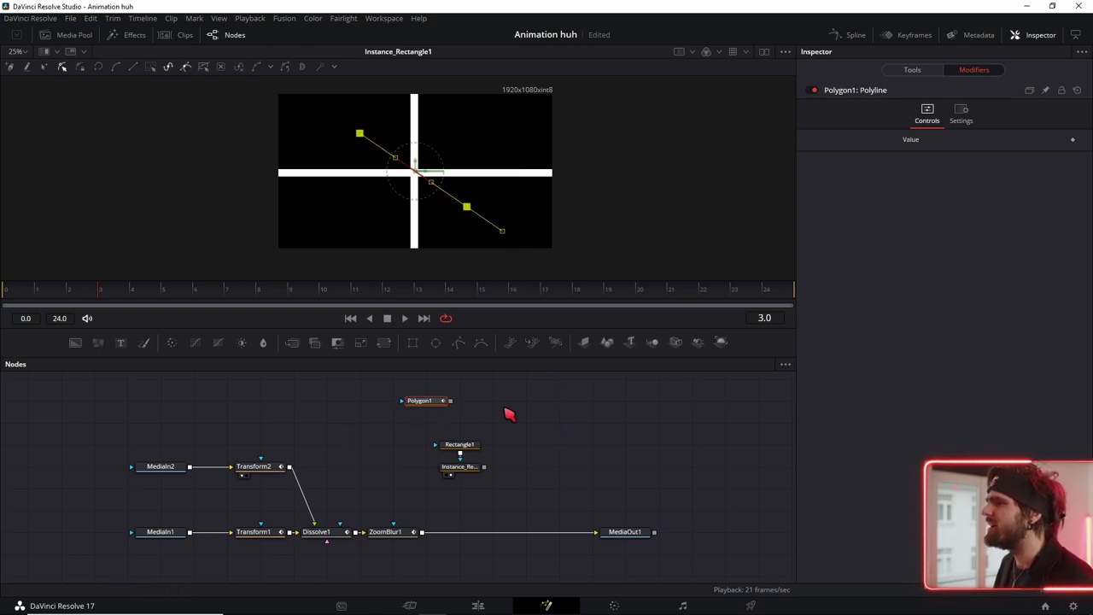
click(455, 445)
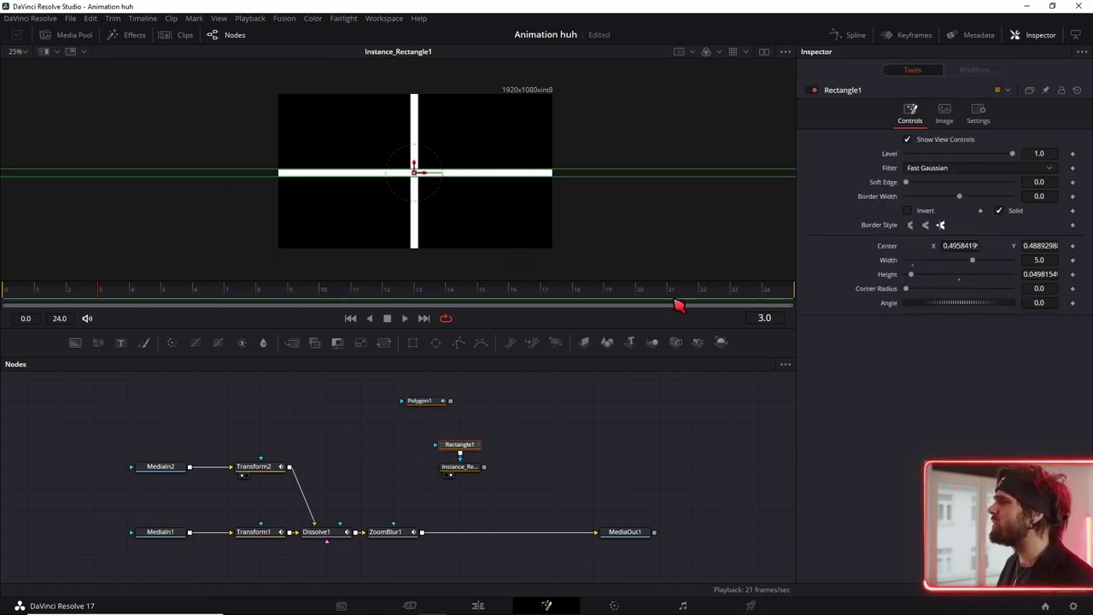
- Animate Rectangle1's Center along a path connected to Polygon1's published polyline
right_click(890, 248)
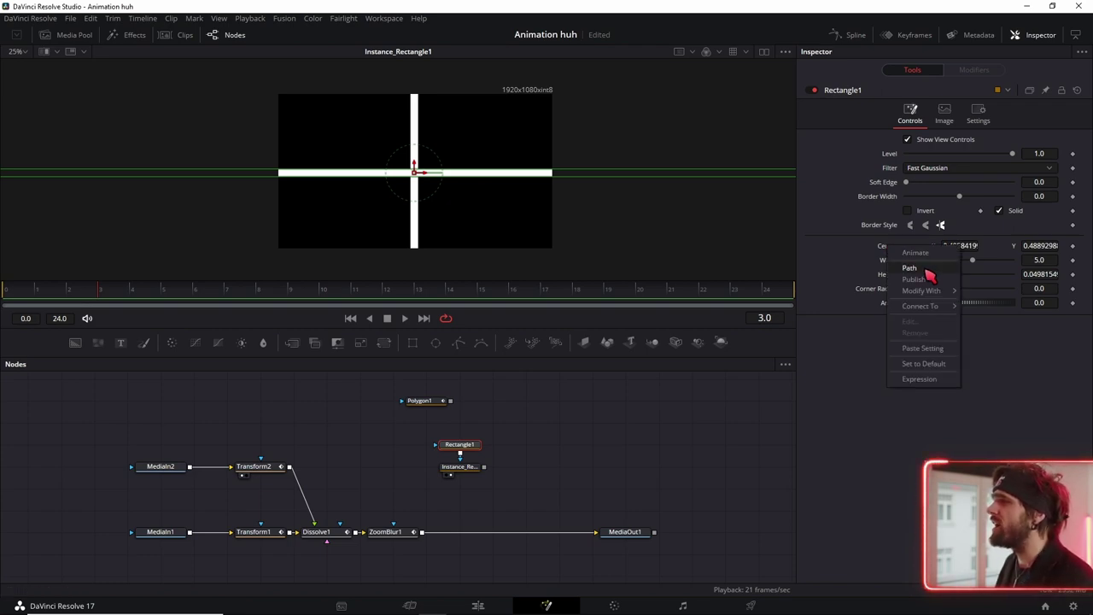
click(911, 268)
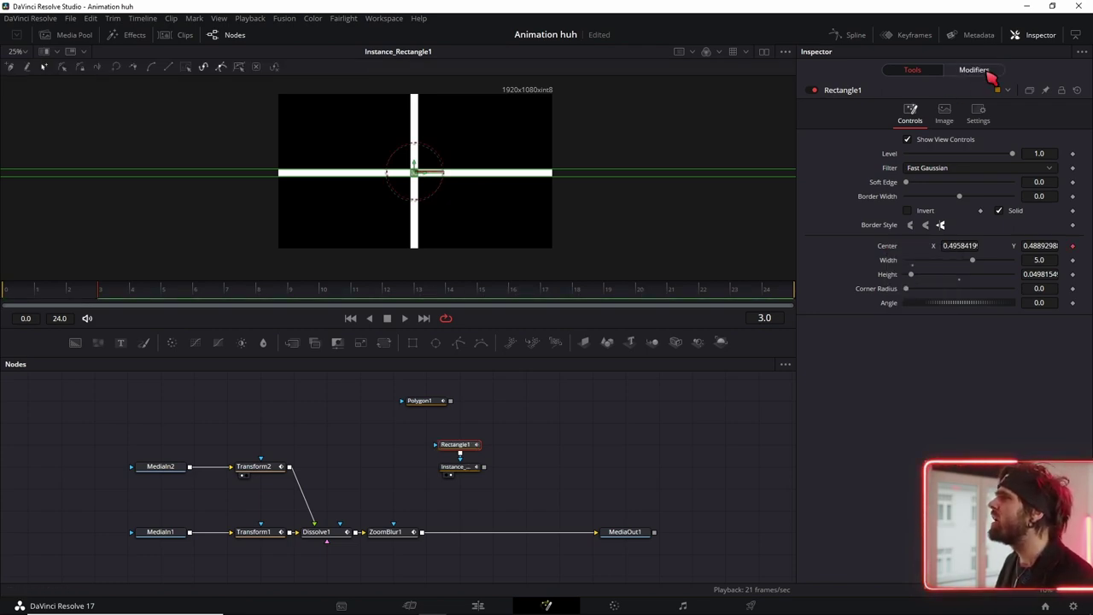
click(974, 71)
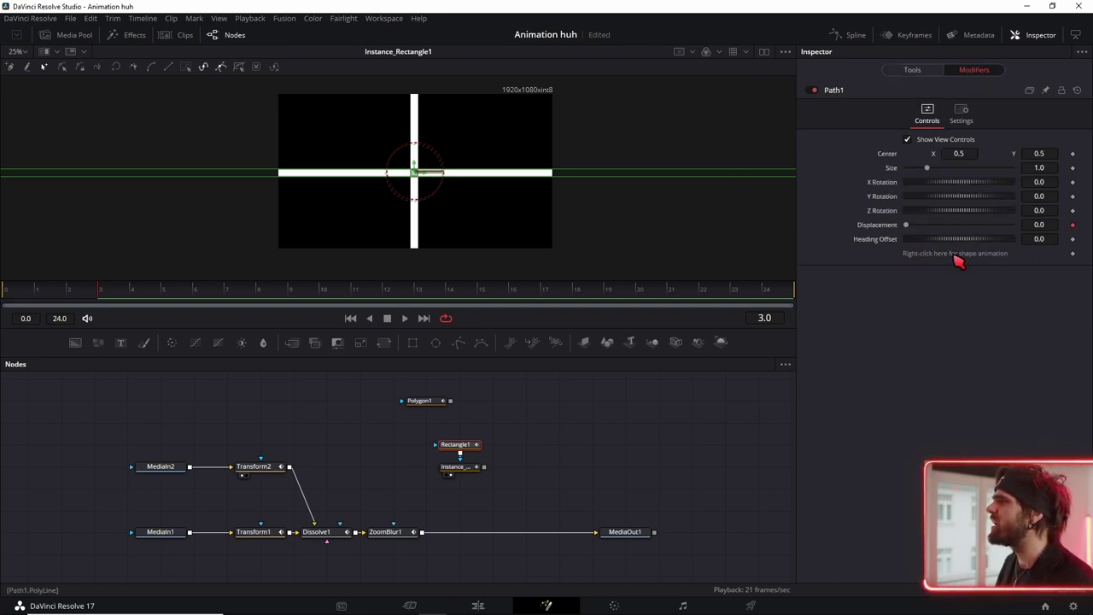
right_click(958, 262)
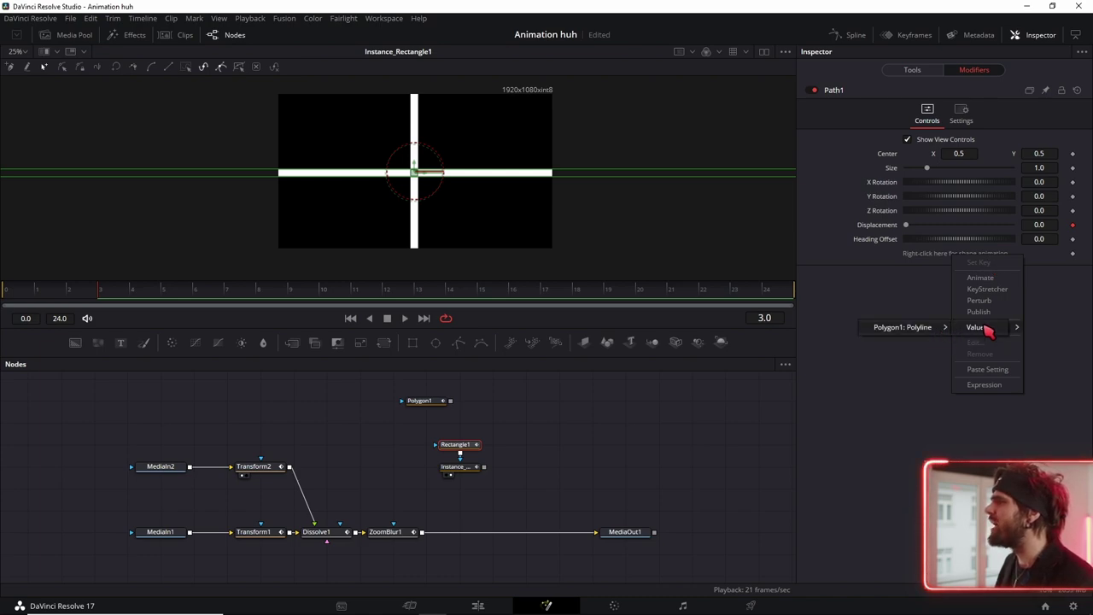
click(984, 327)
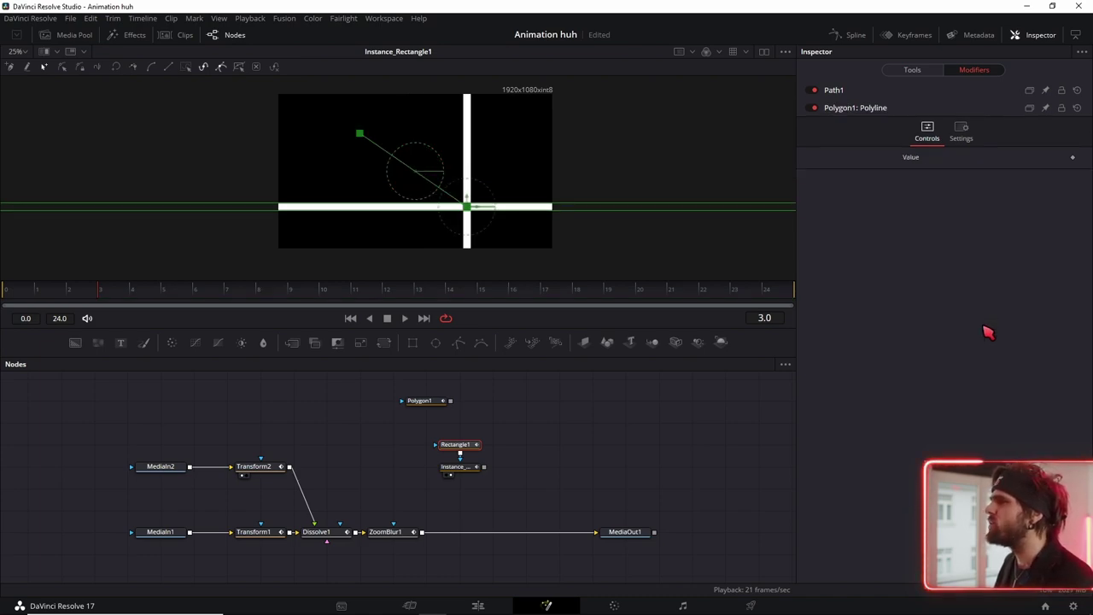
- Adjust a polyline point and slide the cross along the path to Displacement 0.07
click(451, 401)
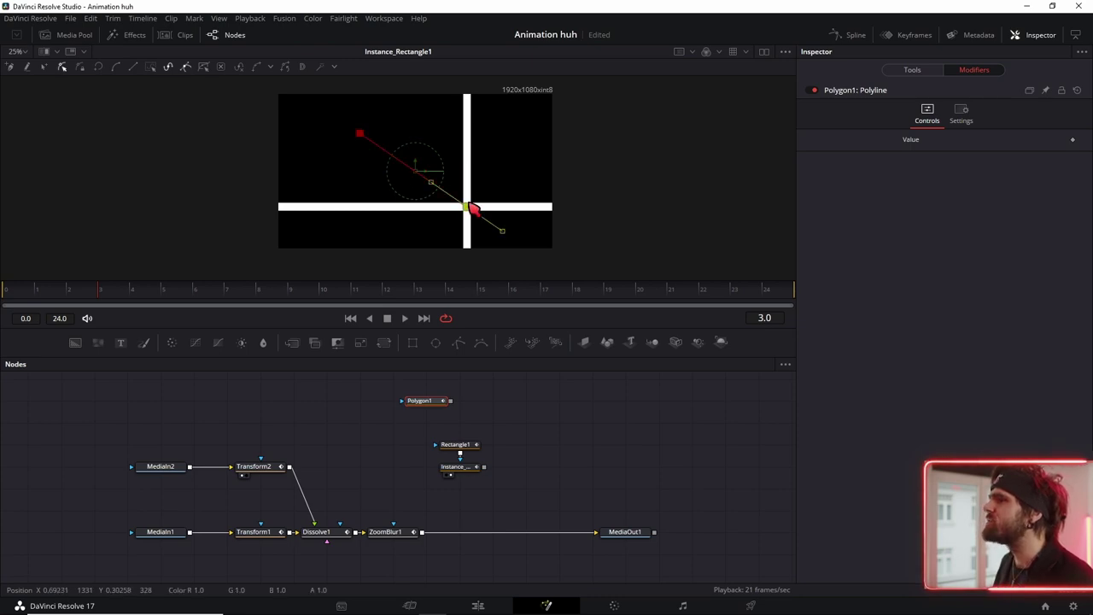
drag(469, 206, 493, 207)
click(846, 164)
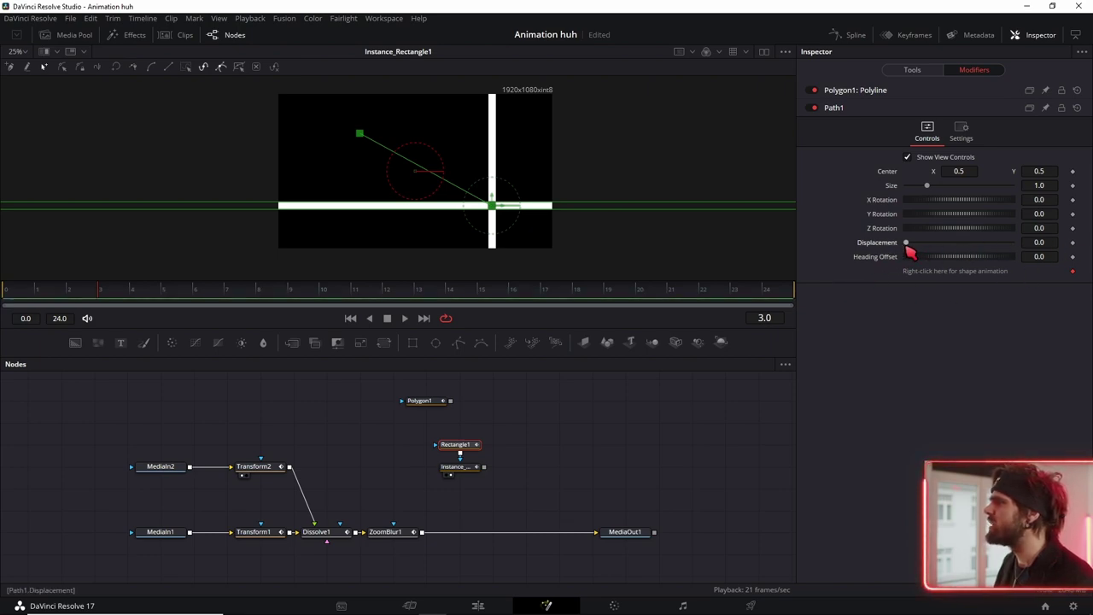
mouse_move(906, 243)
mouse_down()
mouse_move(1072, 249)
mouse_move(909, 282)
mouse_up()
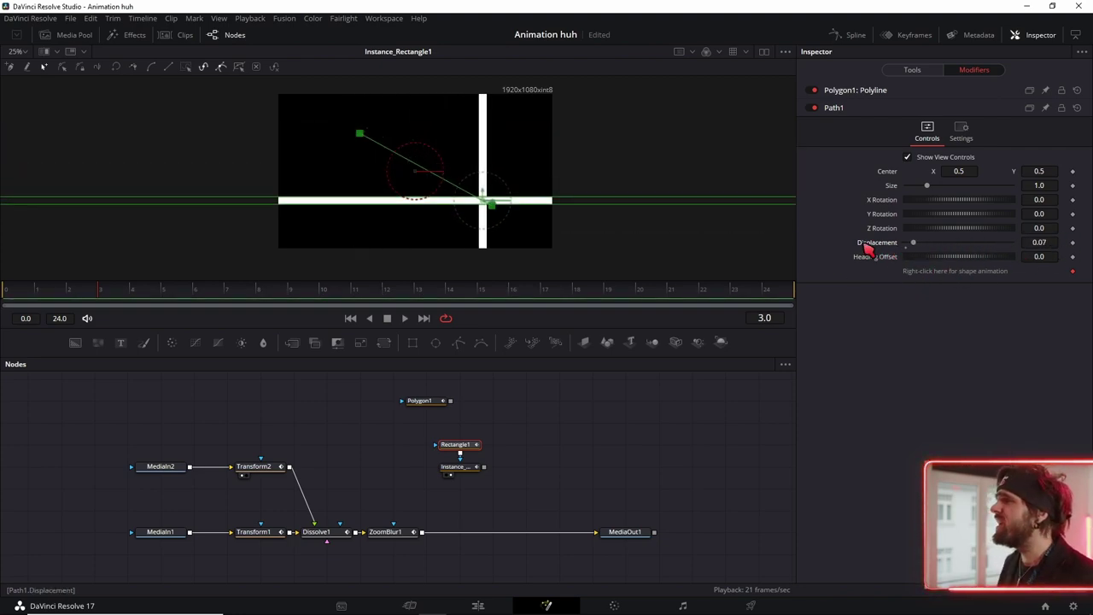
- Modify Path1 Displacement with Anim Curves using a Custom curve shape
right_click(896, 244)
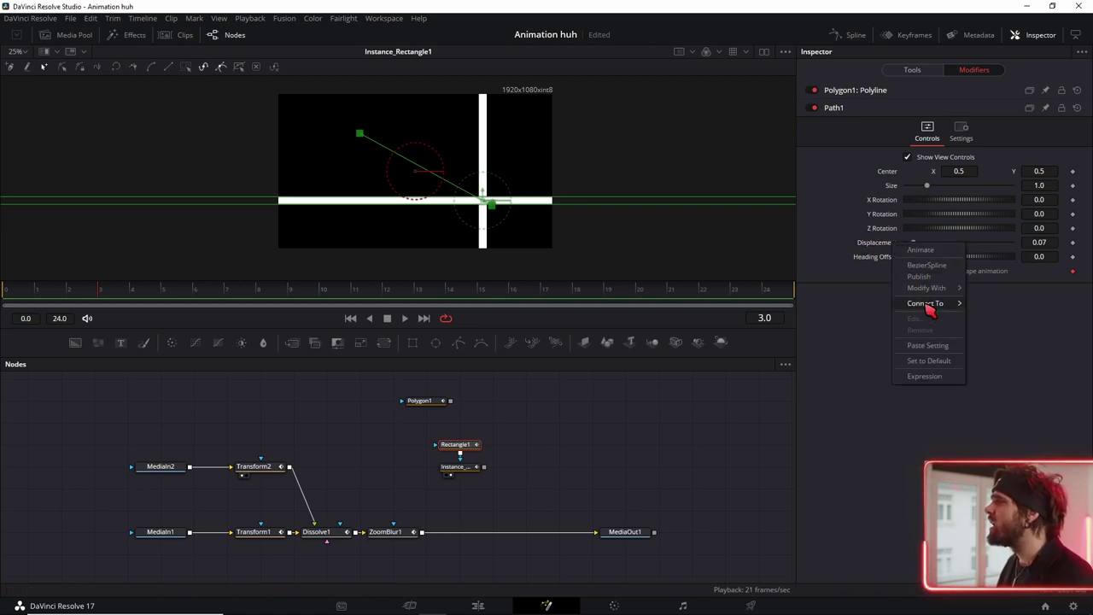
mouse_move(935, 288)
click(1001, 289)
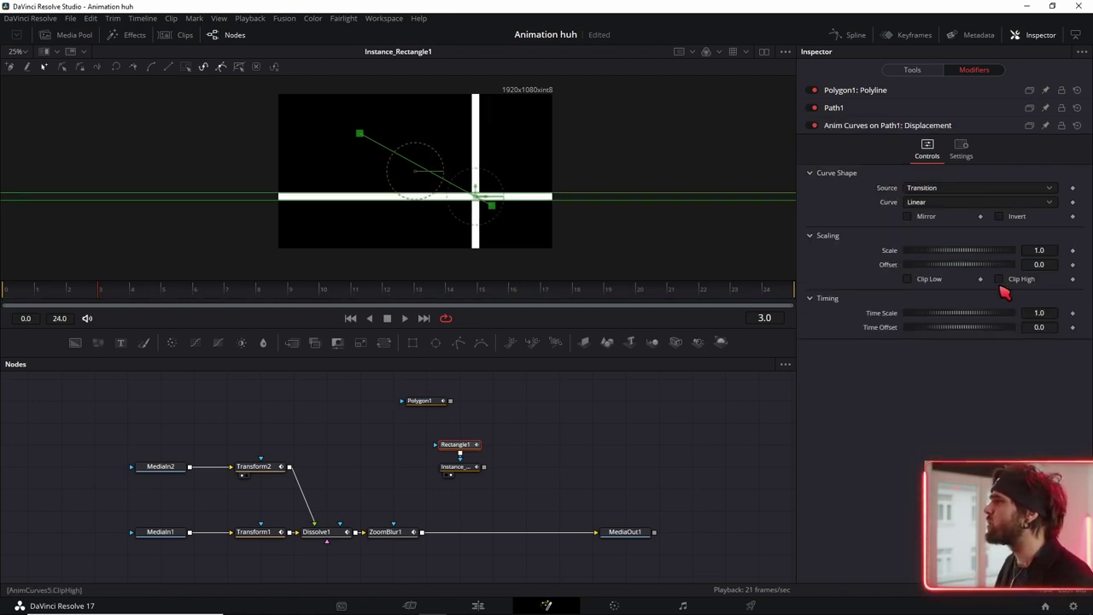
click(928, 168)
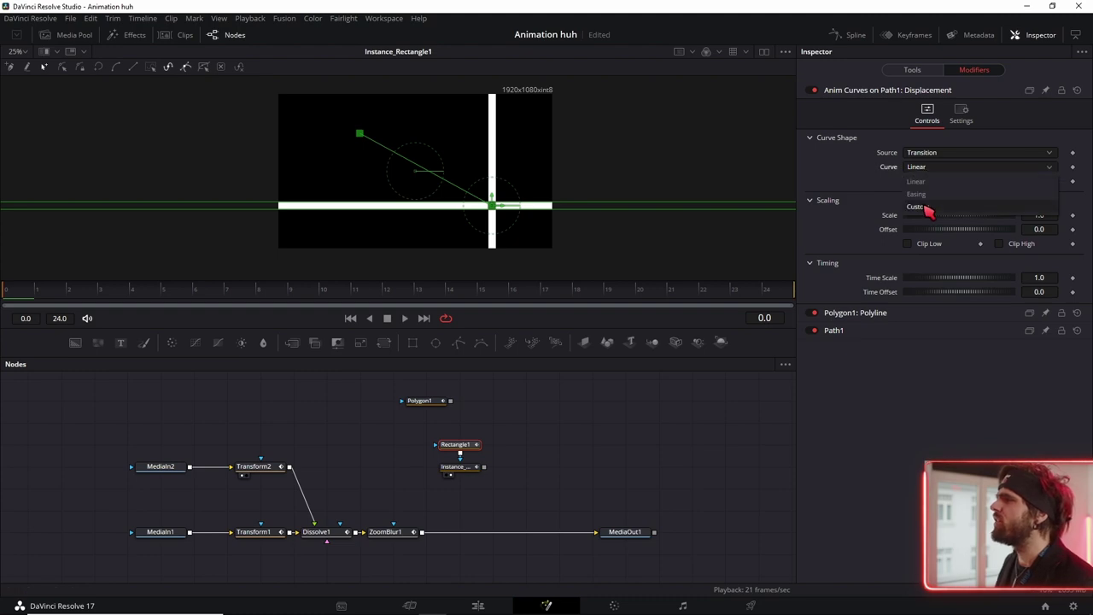
click(918, 207)
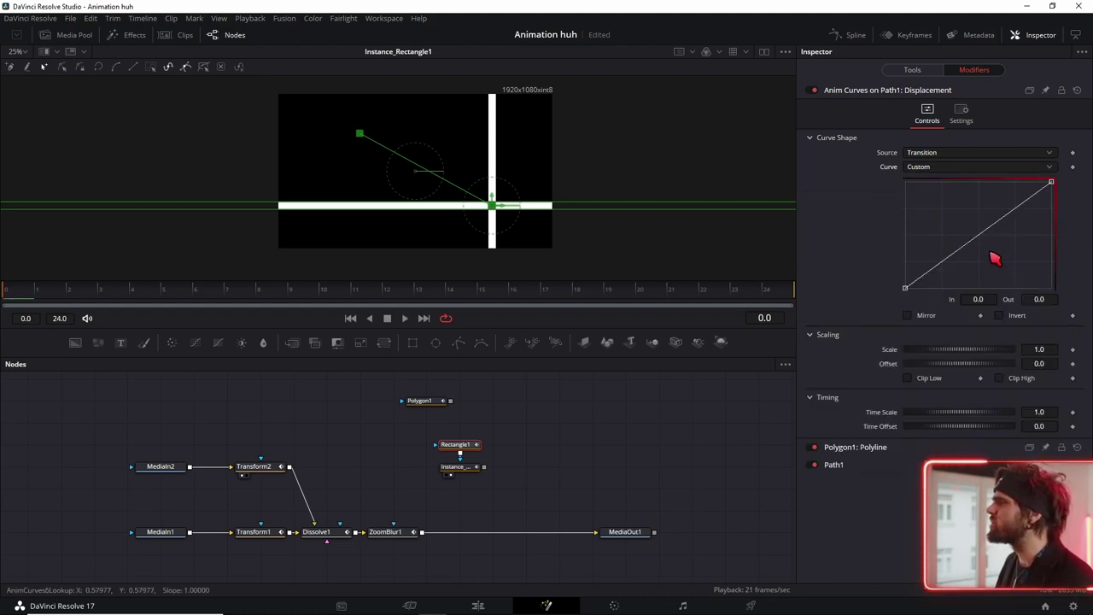
- Move the top curve point to In 0.2 and ease the curve's start
drag(973, 239, 947, 176)
click(982, 299)
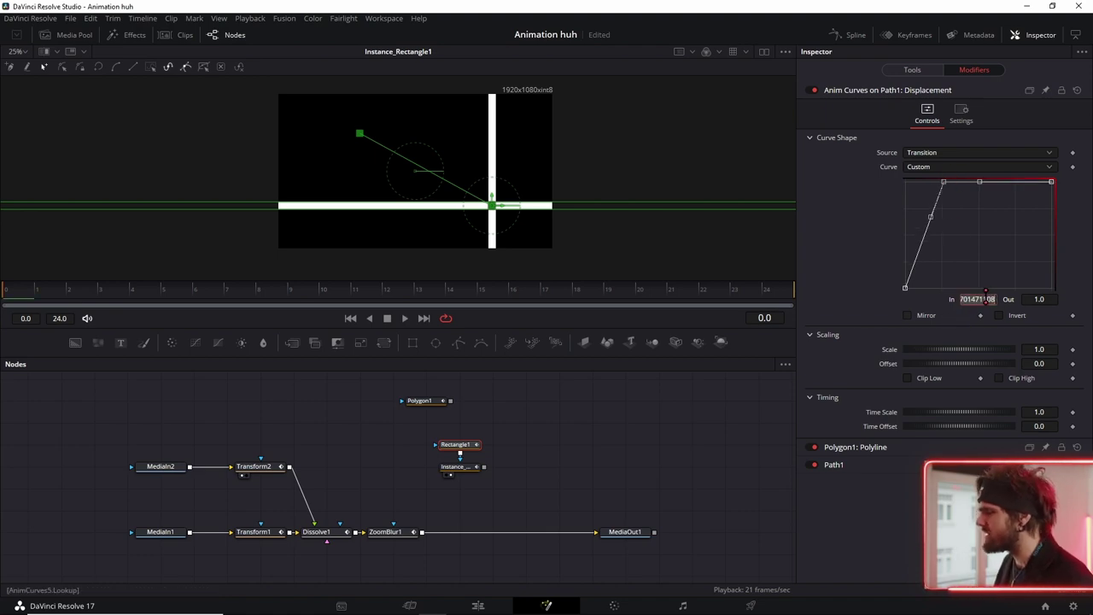
text(0.2)
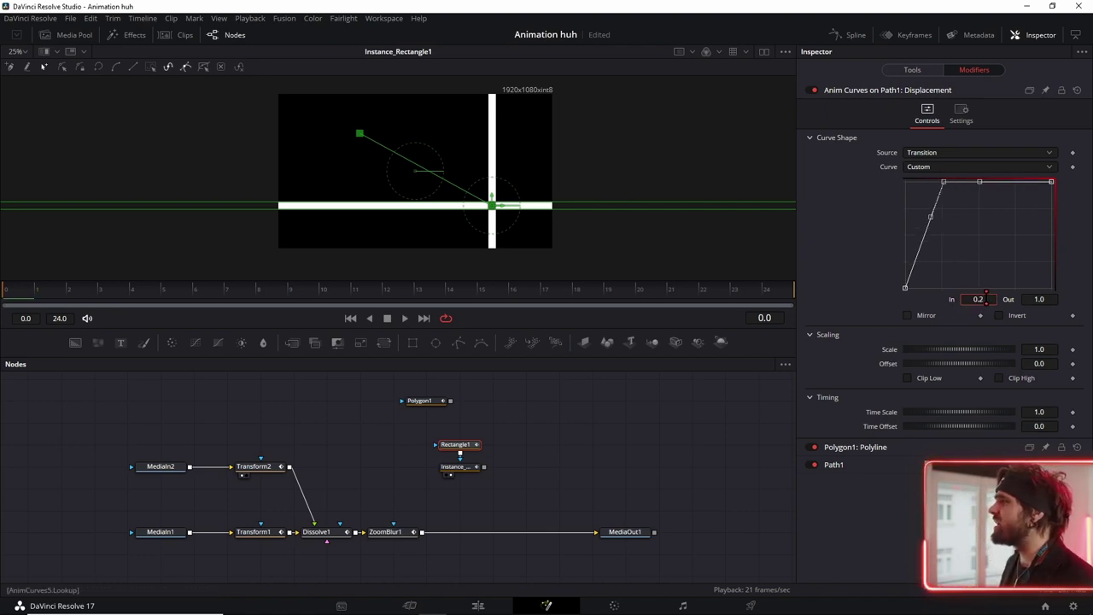
key(Tab)
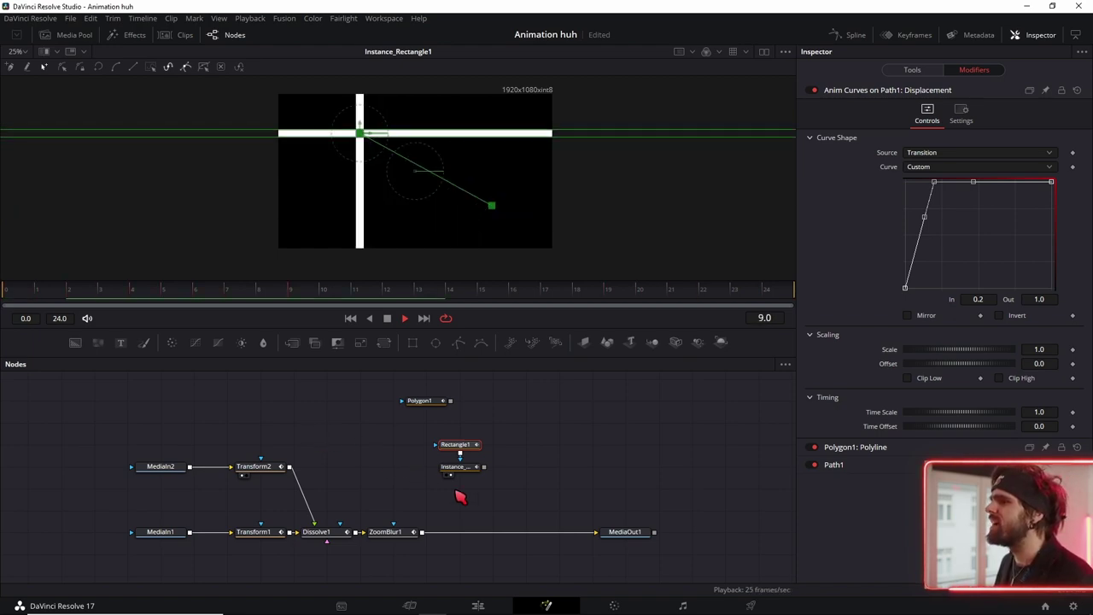
click(906, 289)
drag(922, 263, 929, 291)
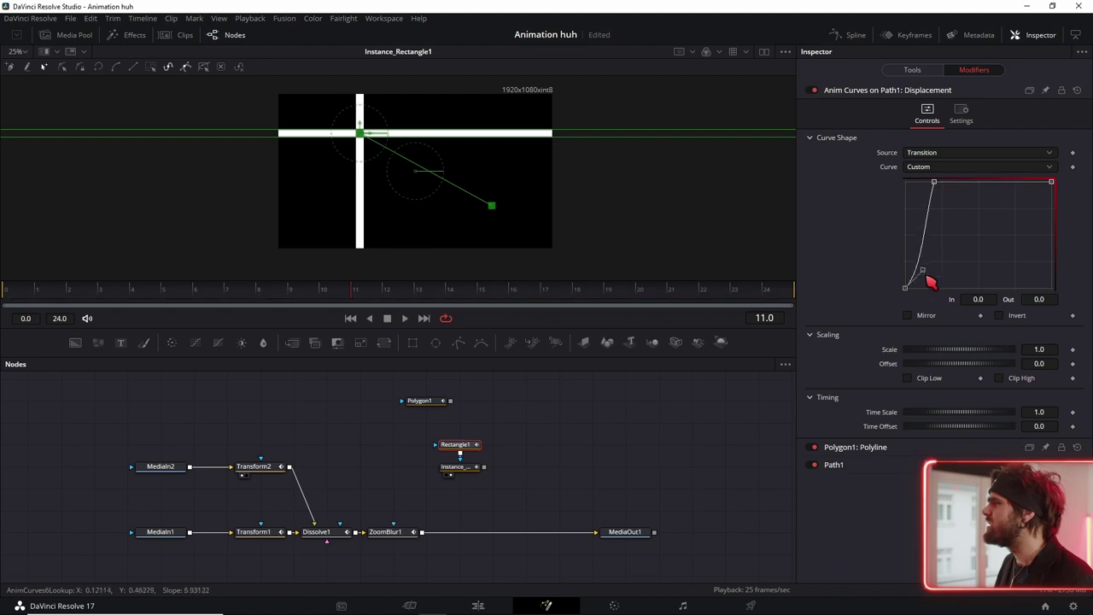
drag(430, 401, 473, 421)
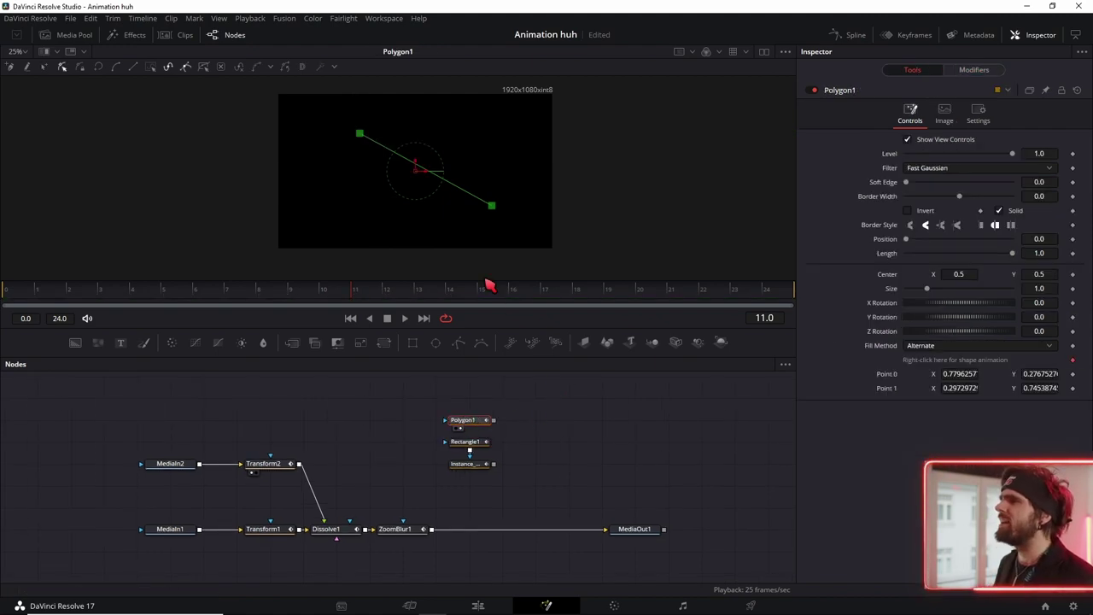
- Connect Polygon1 to Rectangle1, add a masked Background1, and merge it over ZoomBlur1
click(521, 429)
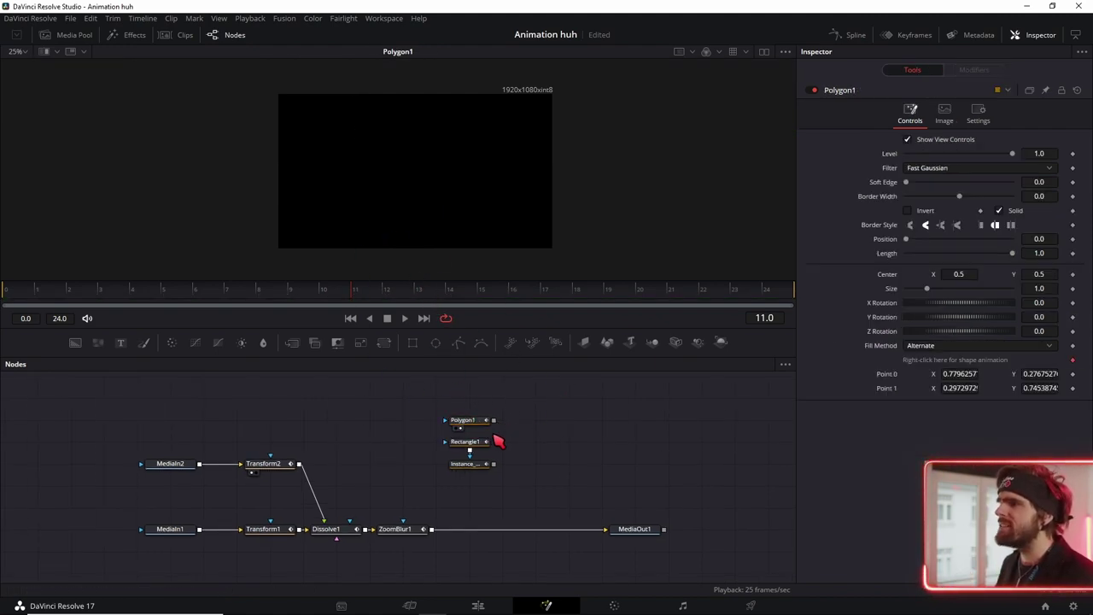
drag(494, 421, 462, 445)
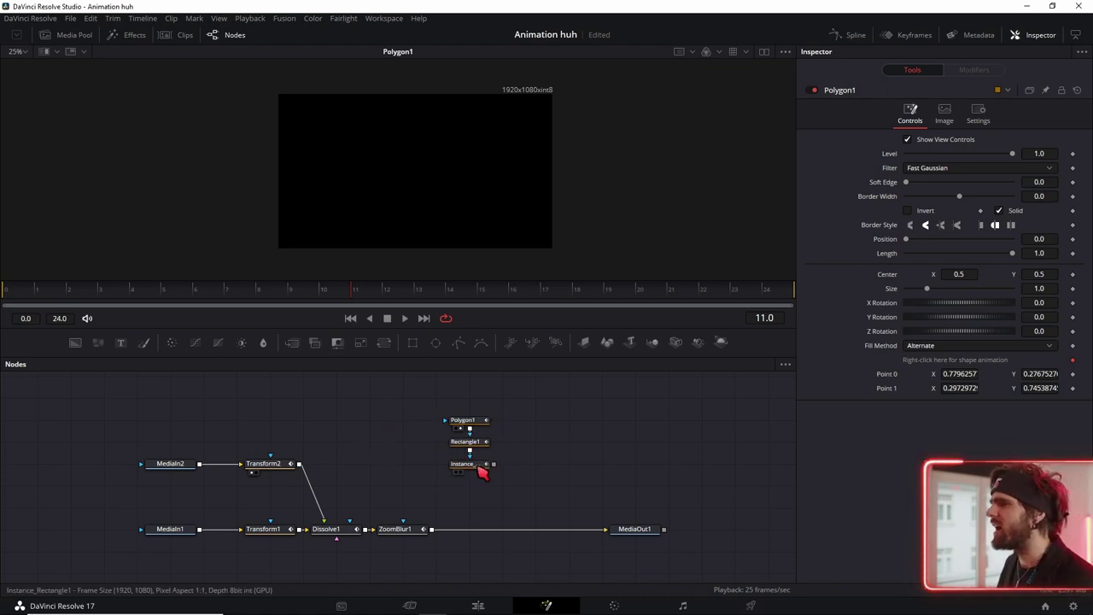
click(482, 468)
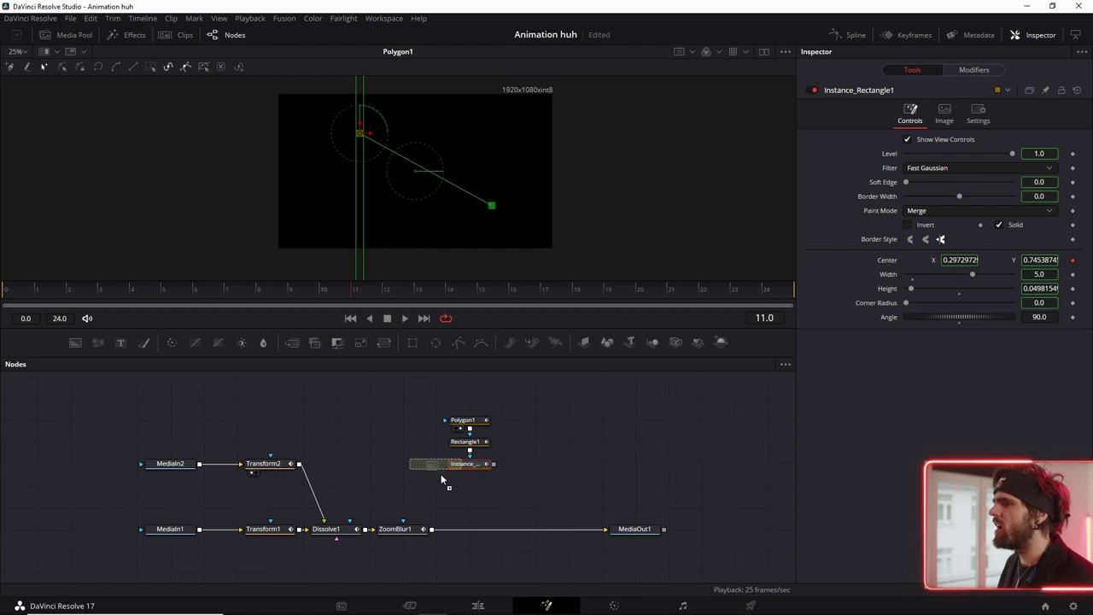
drag(75, 341, 494, 488)
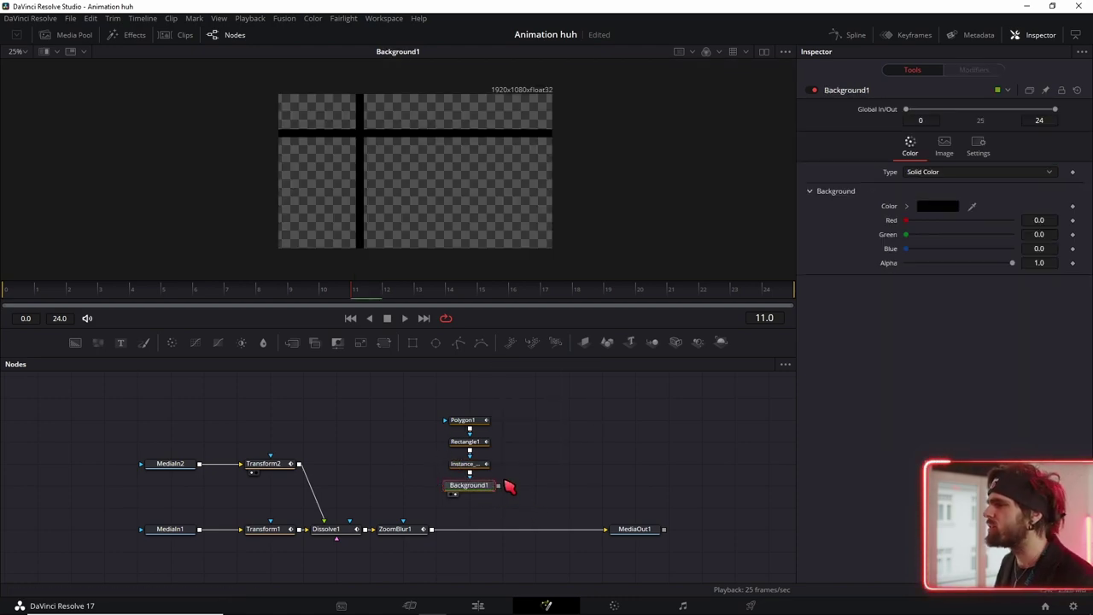
drag(498, 485, 436, 531)
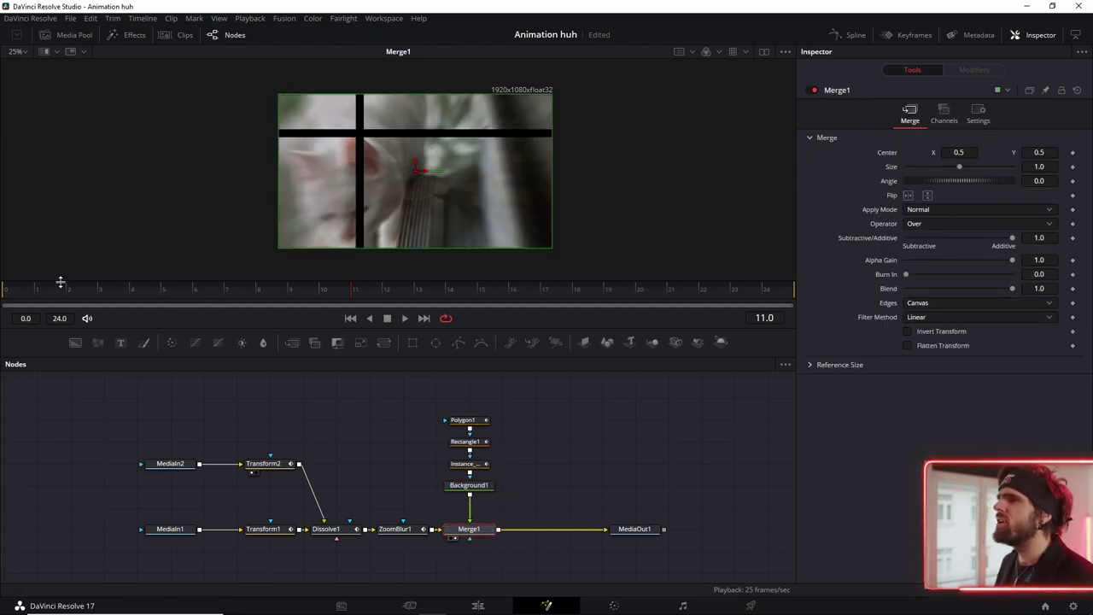
key(space)
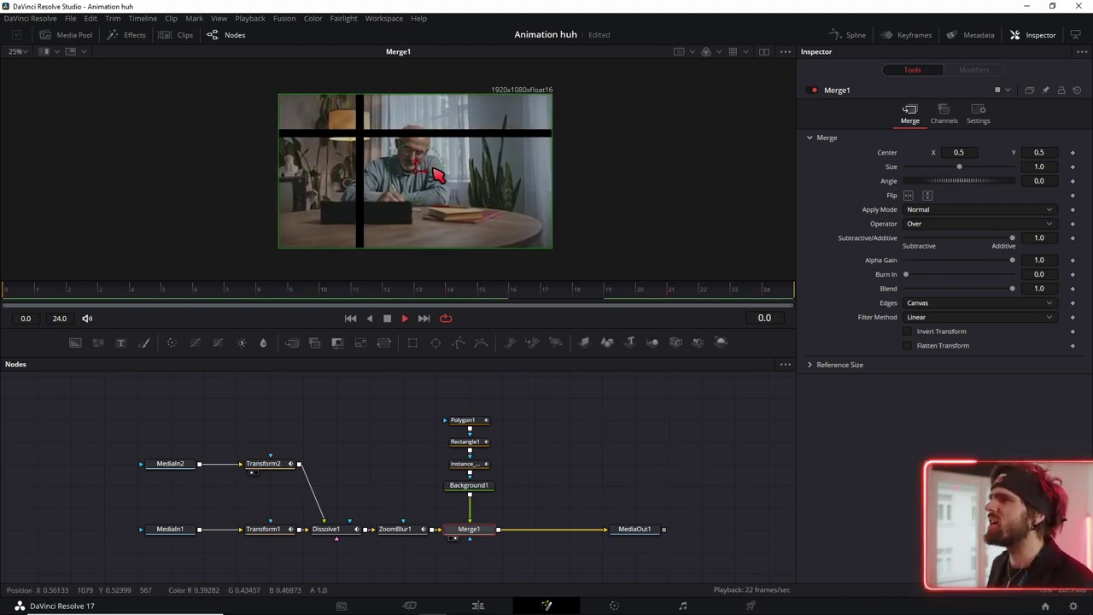
key(space)
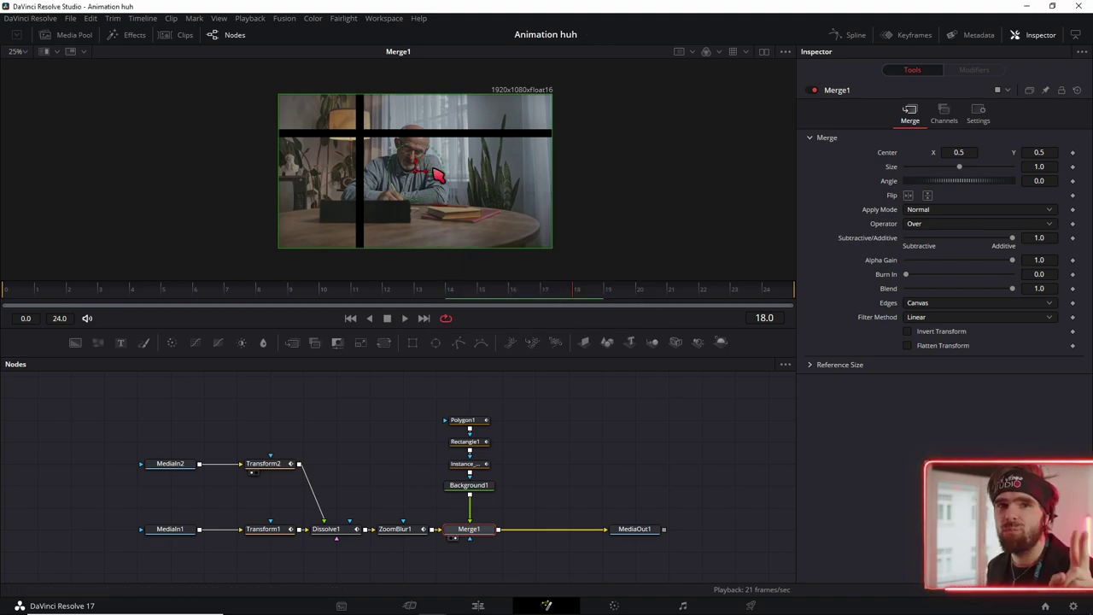
- Publish Polygon1's Point 1 and link Transform2's Pivot to it
click(434, 173)
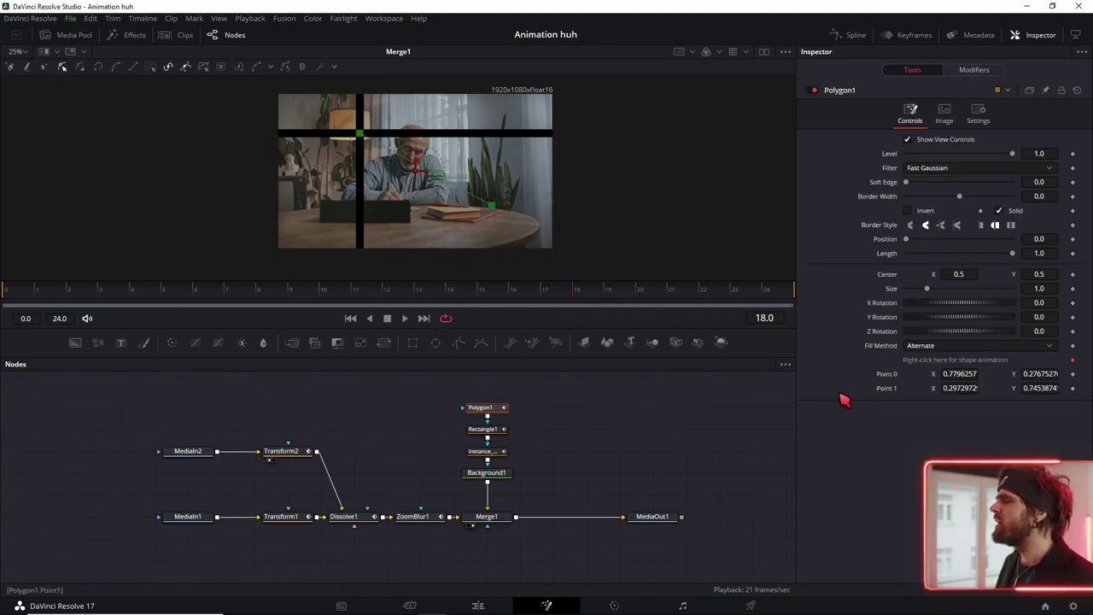
right_click(893, 398)
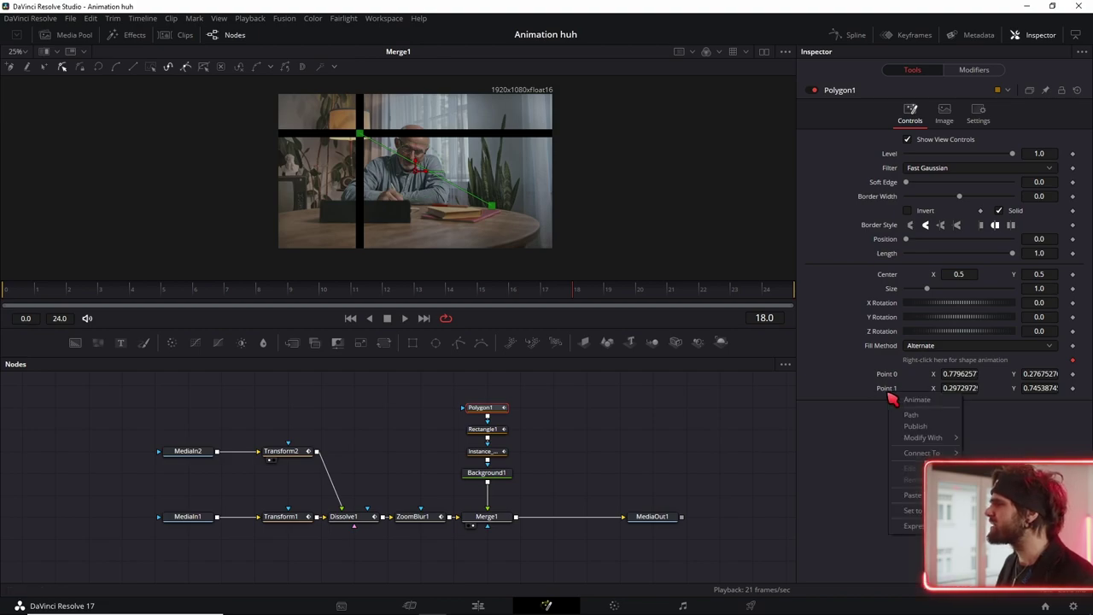
click(929, 426)
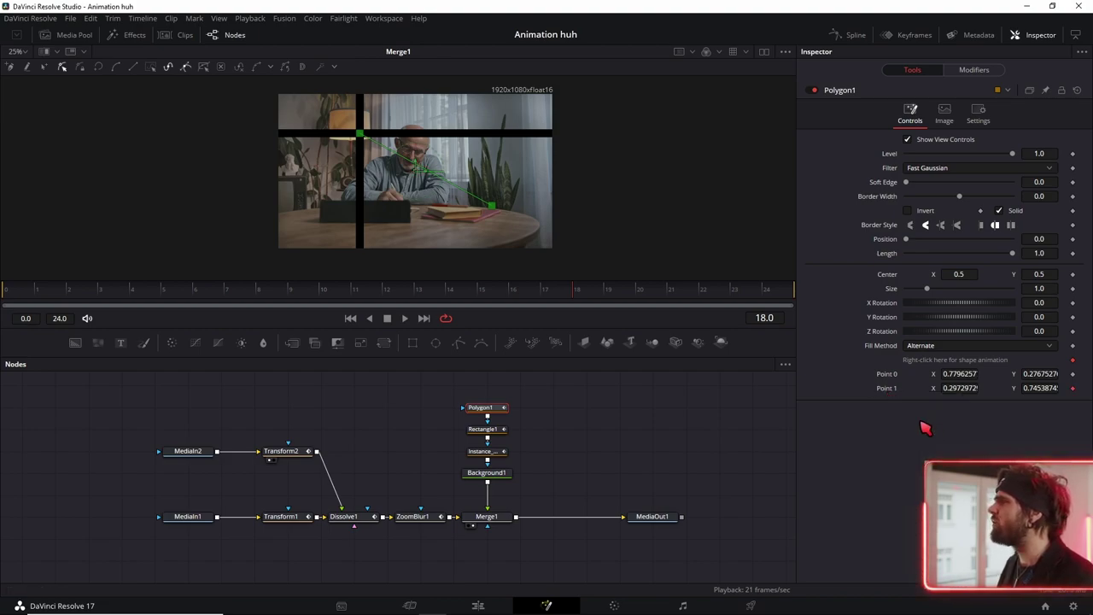
click(978, 72)
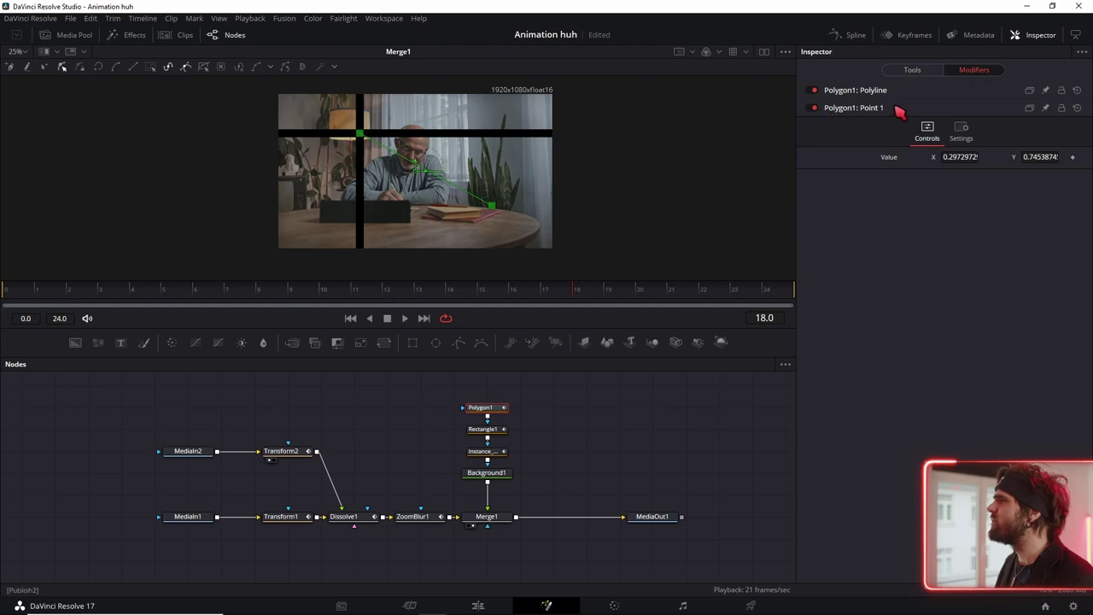
click(298, 451)
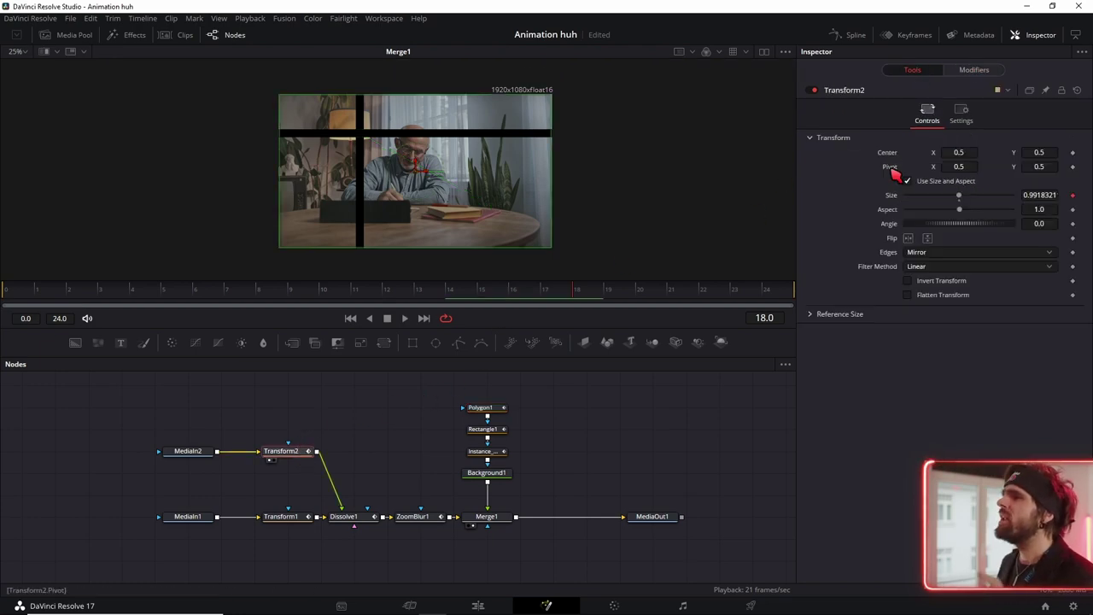
right_click(896, 172)
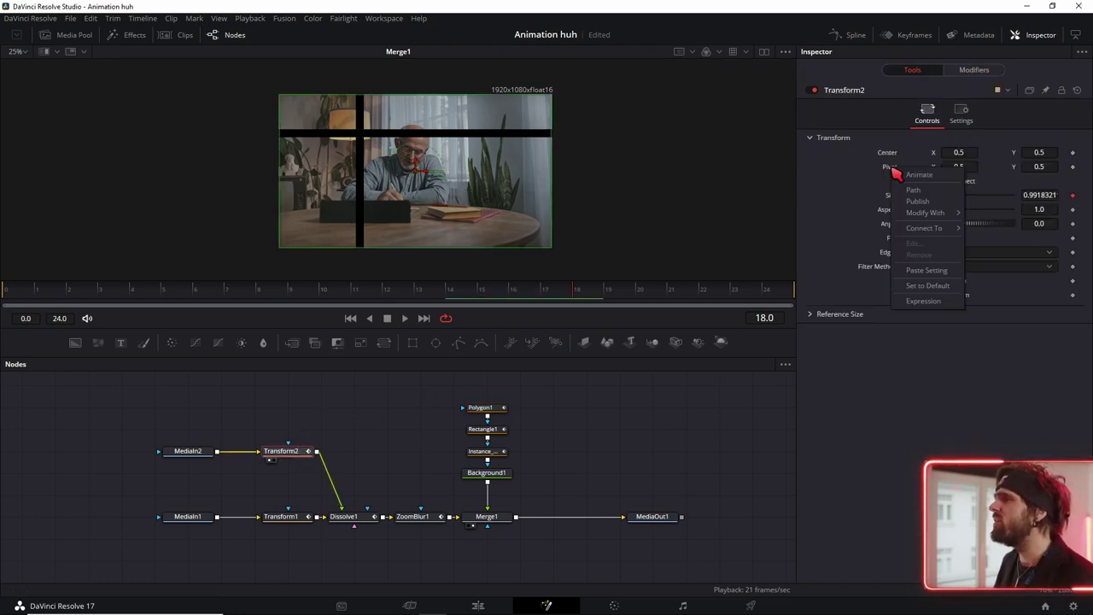
mouse_move(933, 228)
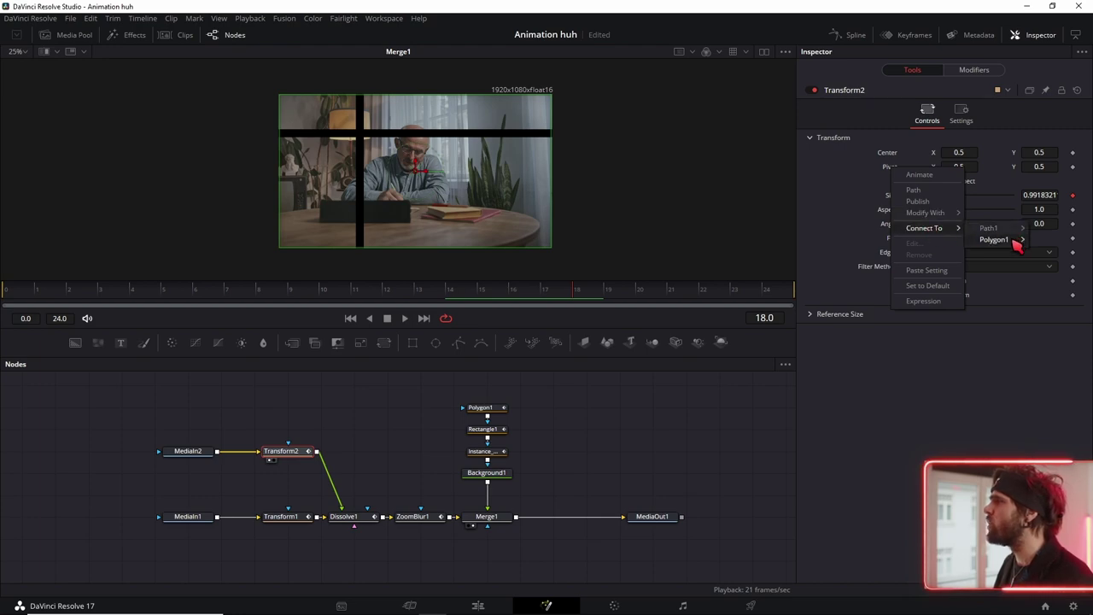
click(1057, 240)
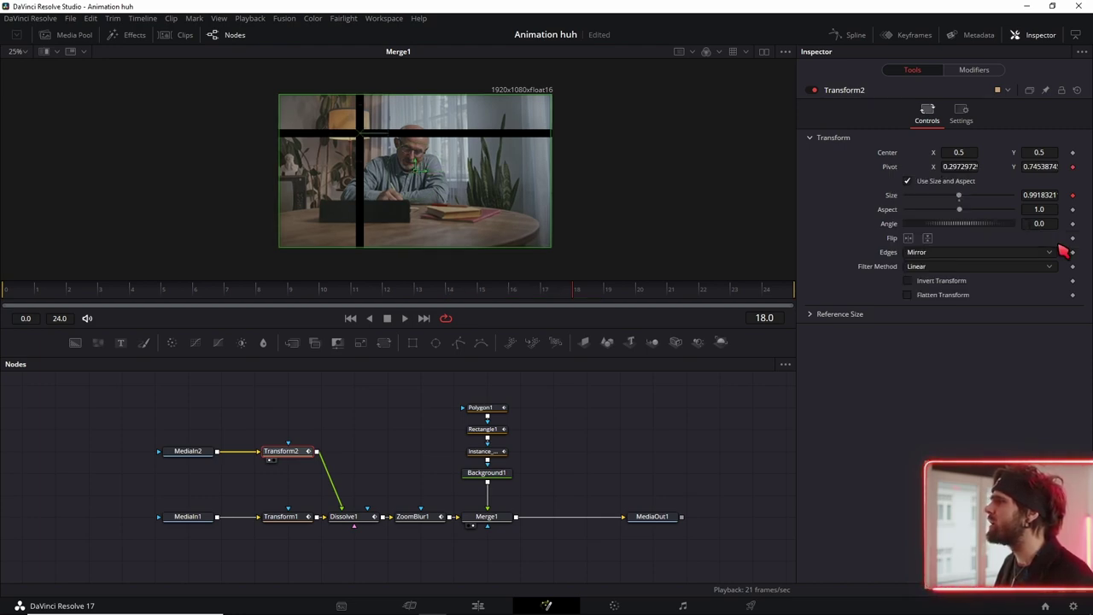
- Link ZoomBlur1's Position to Polygon1's Point 1
click(401, 517)
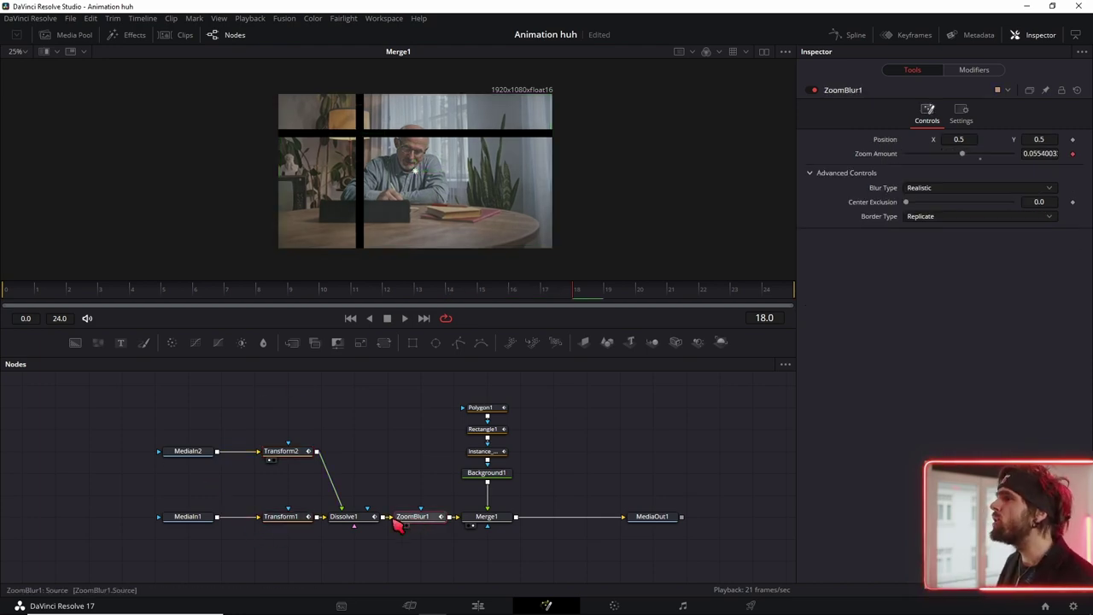
right_click(892, 153)
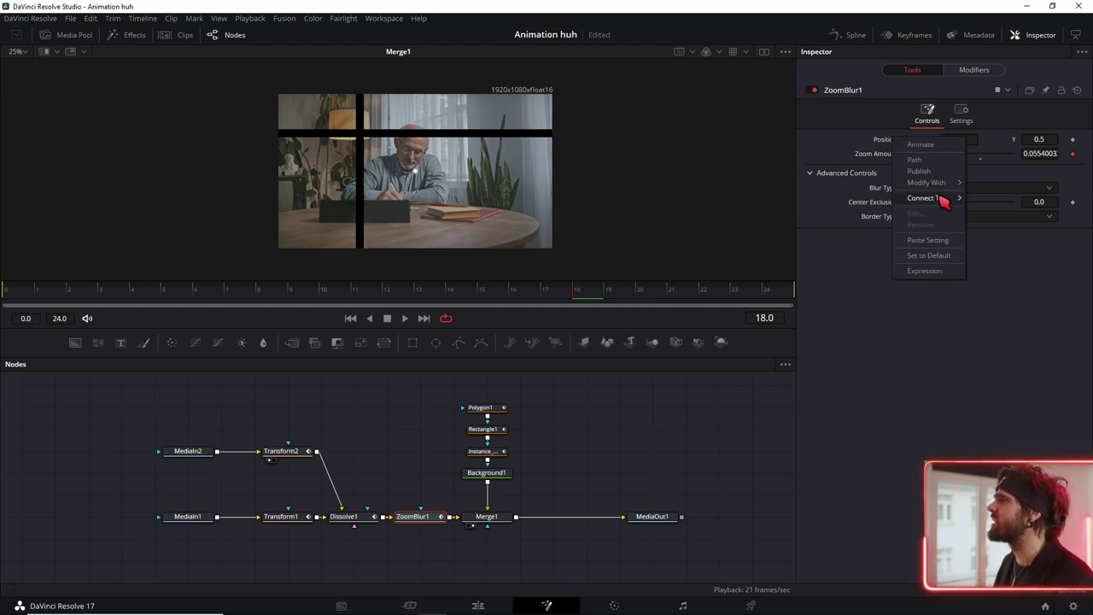
mouse_move(940, 202)
mouse_move(1016, 209)
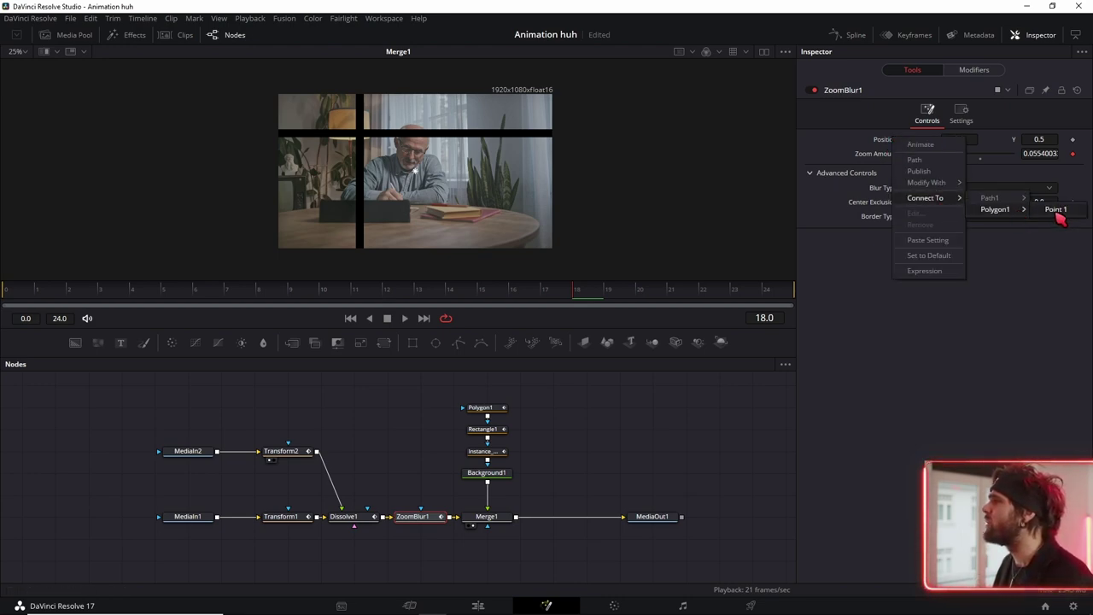
click(1056, 216)
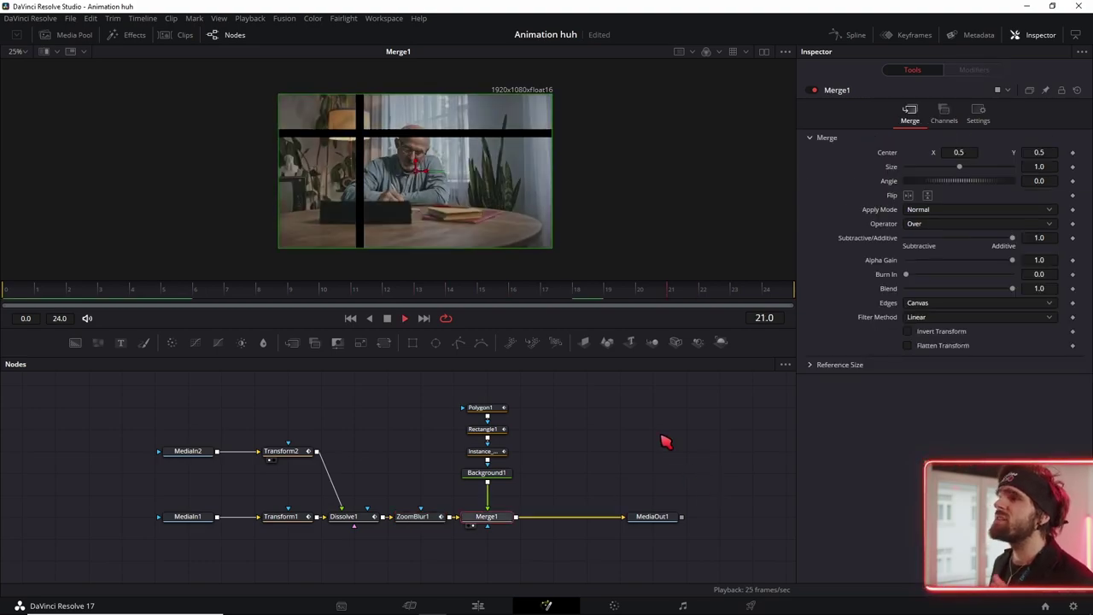